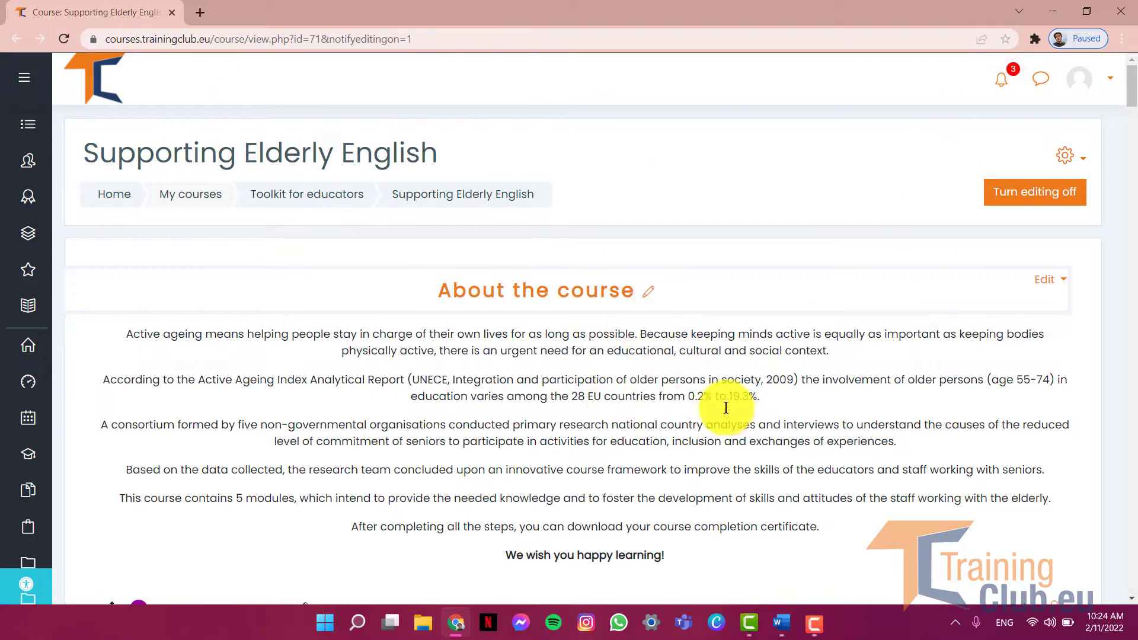
Scroll to the last Module 5 questions, ending on the valuing-the-elderly question's three options
{"action": "scroll", "coordinate": [638, 268], "scroll_direction": "down", "scroll_amount": 2}
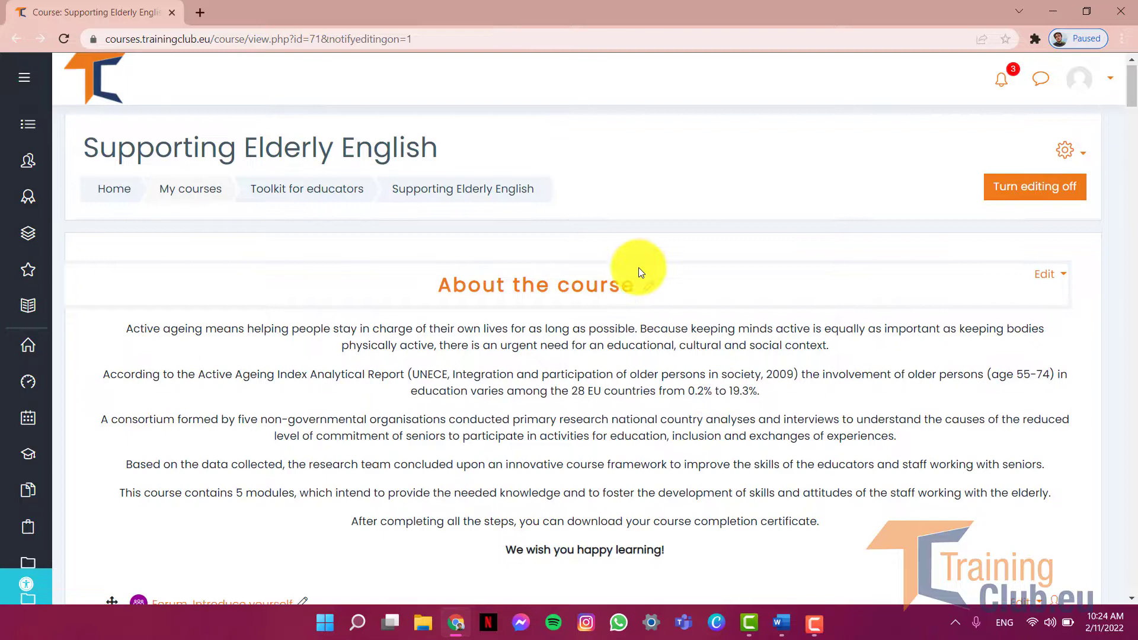
{"action": "scroll", "coordinate": [638, 271], "scroll_direction": "down", "scroll_amount": 1}
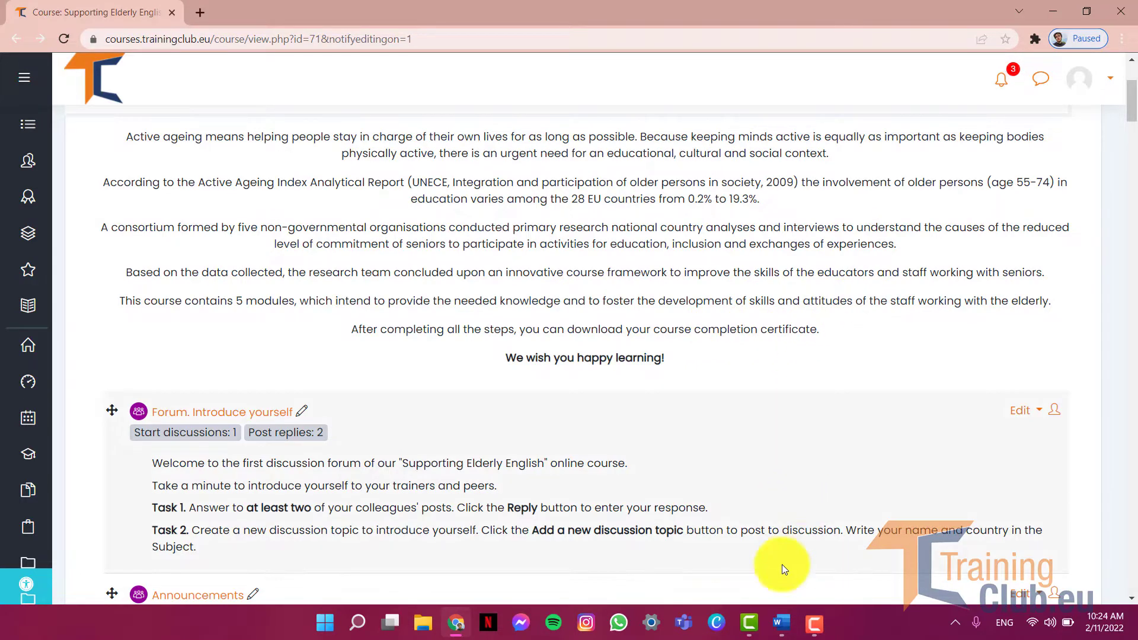
{"action": "scroll", "coordinate": [756, 375], "scroll_direction": "up", "scroll_amount": 3}
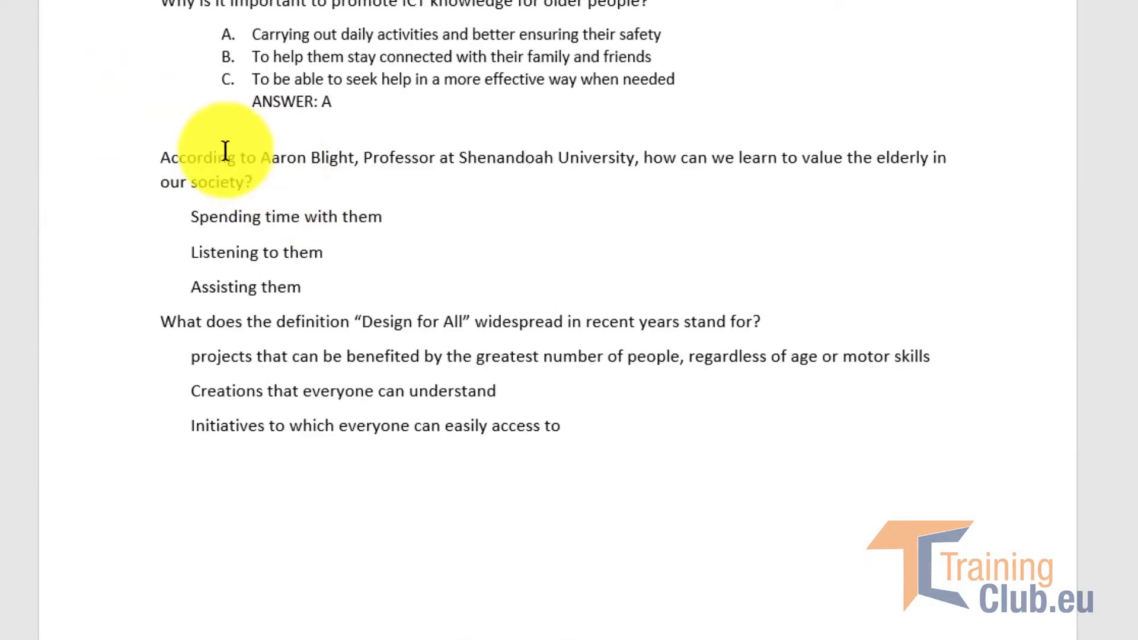
Letter the valuing-the-elderly question's answers A, B, C and add an ANSWER: A line below
{"action": "left_click_drag", "start_coordinate": [303, 287], "coordinate": [219, 222]}
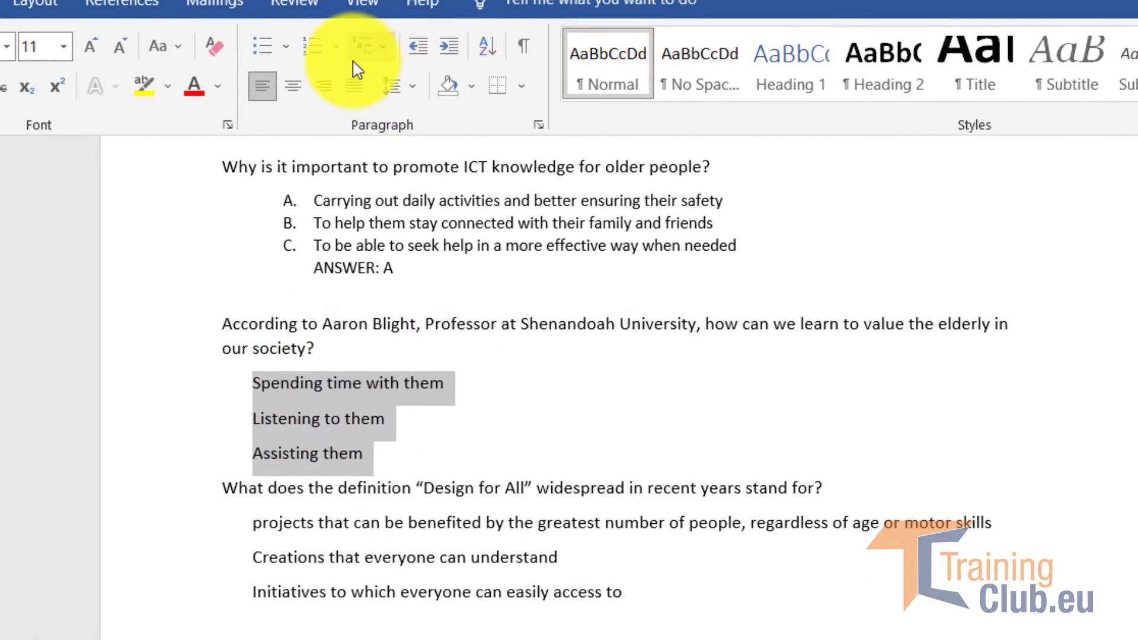
{"action": "left_click", "coordinate": [336, 48]}
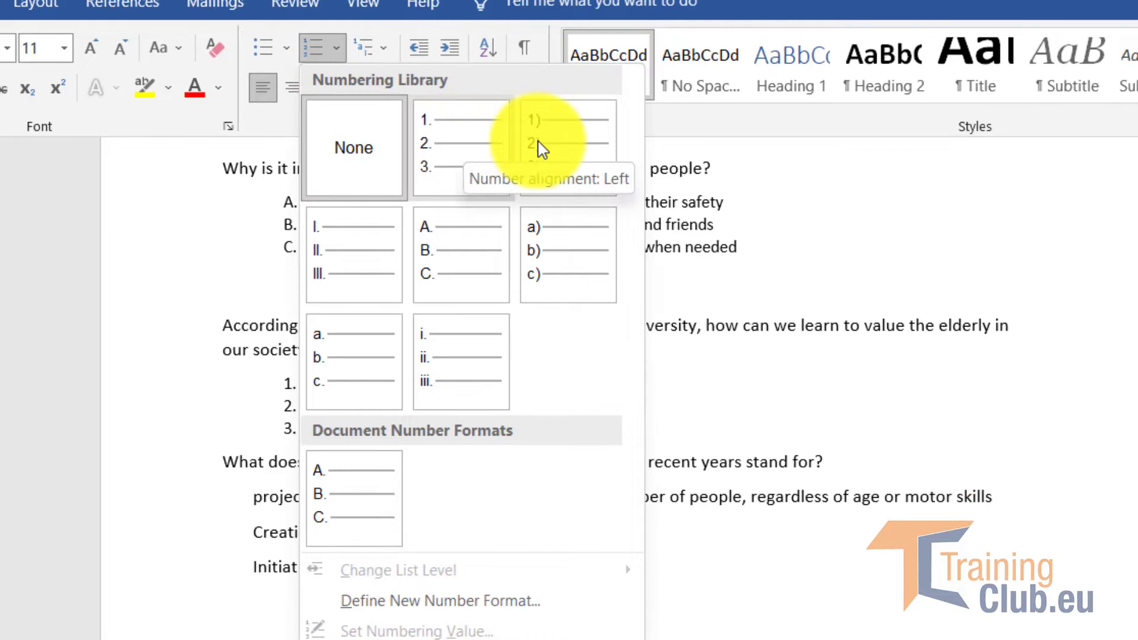
{"action": "left_click", "coordinate": [450, 255]}
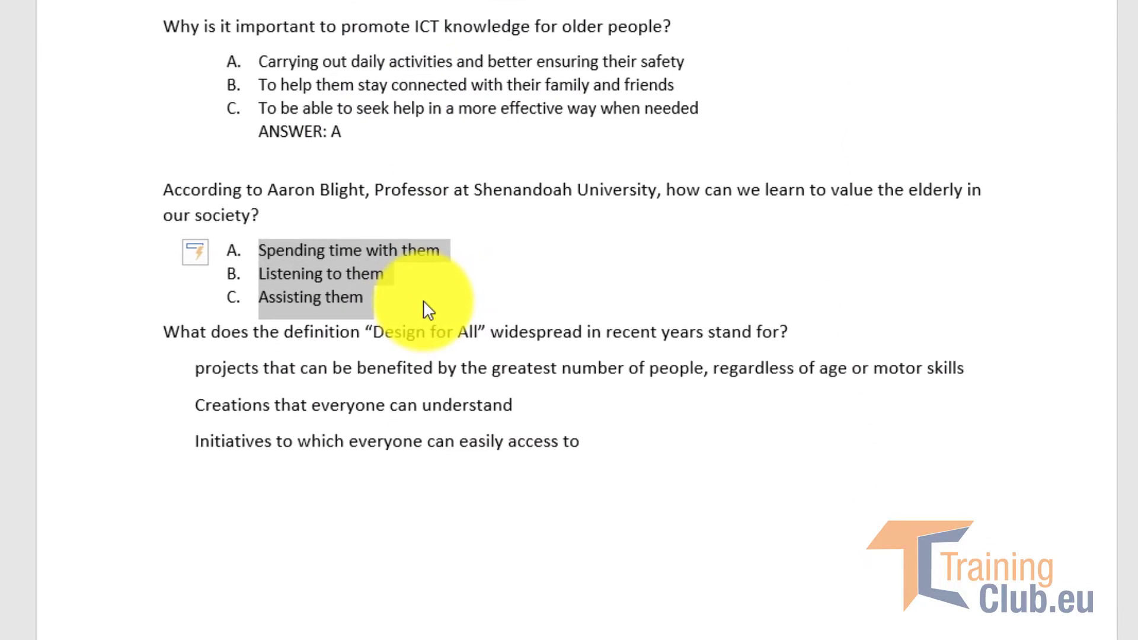
{"action": "left_click", "coordinate": [390, 298]}
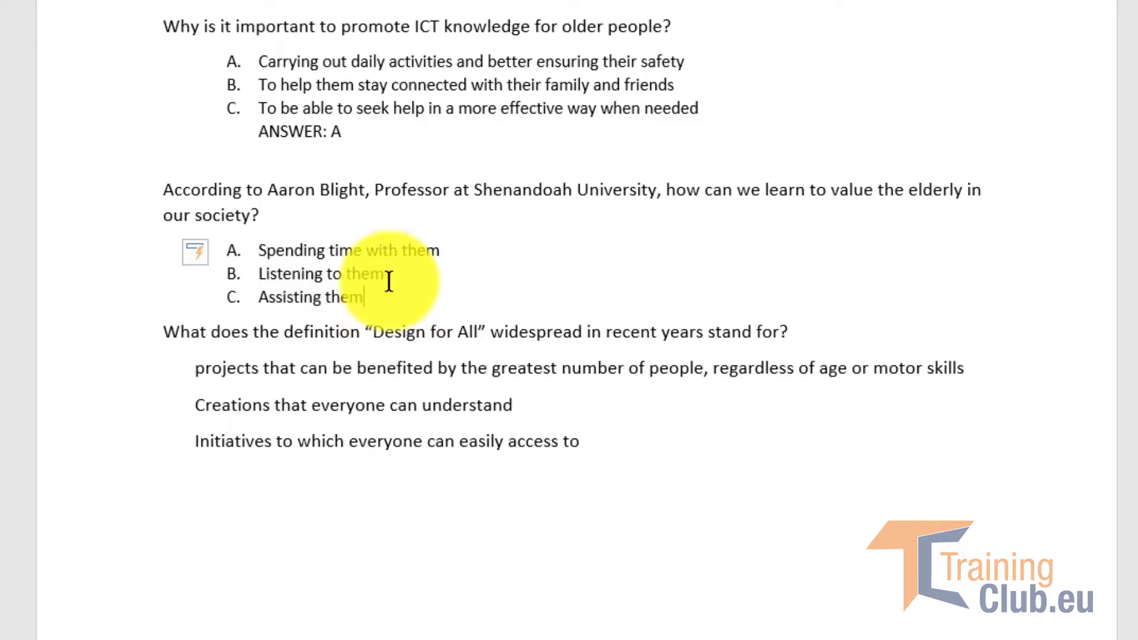
{"action": "key", "text": "Return"}
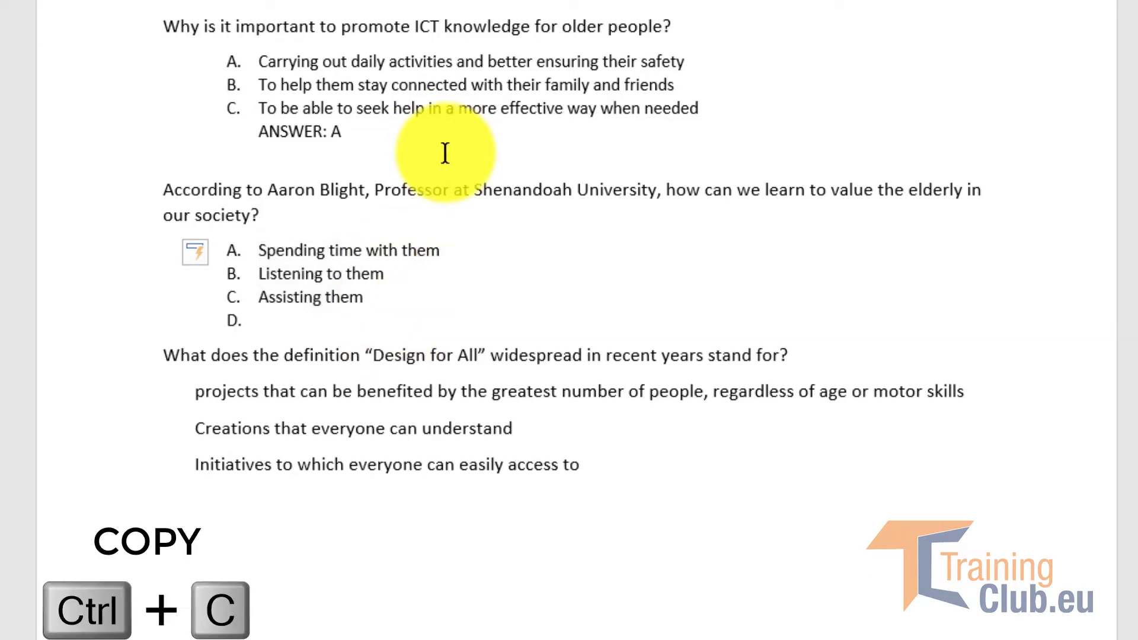
{"action": "left_click_drag", "start_coordinate": [343, 127], "coordinate": [276, 127]}
{"action": "key", "text": "ctrl+c"}
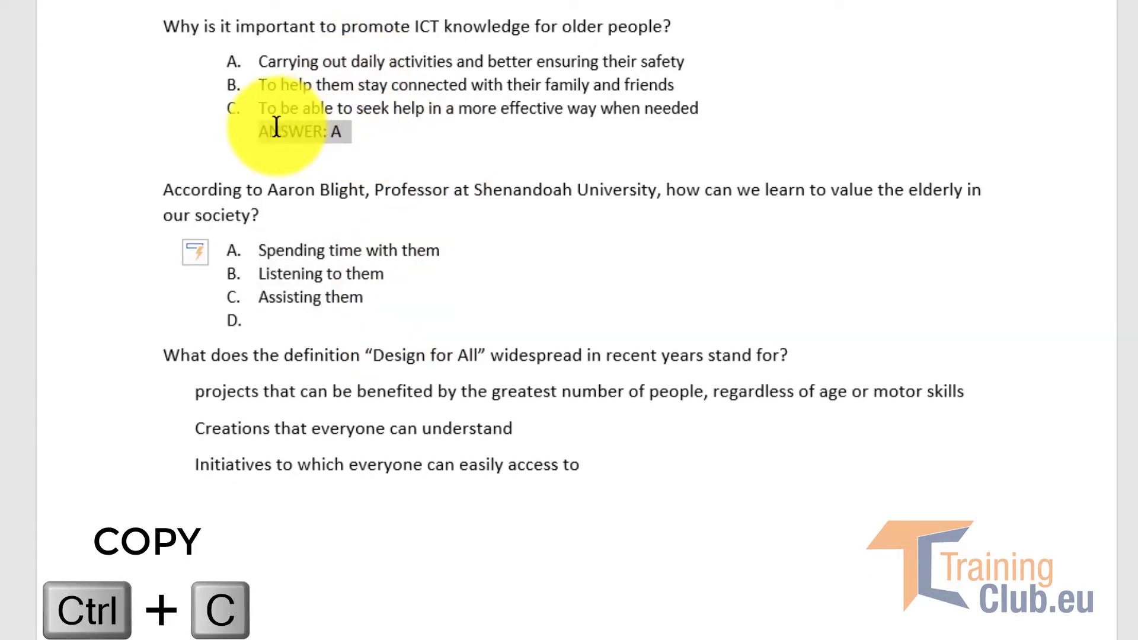
{"action": "left_click", "coordinate": [287, 329]}
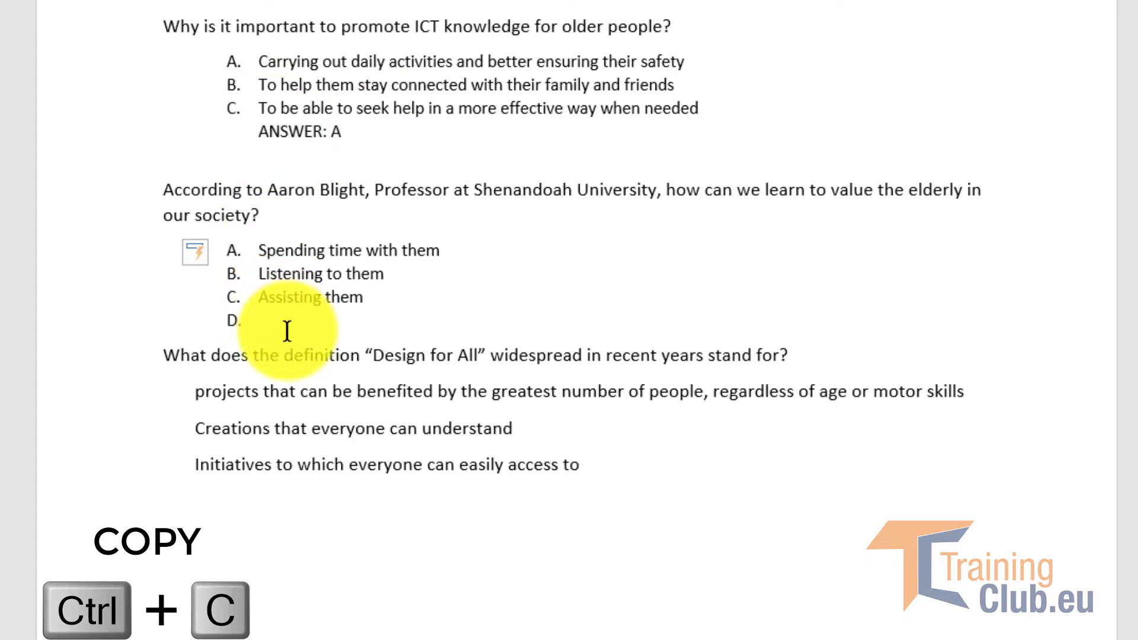
{"action": "key", "text": "ctrl+v"}
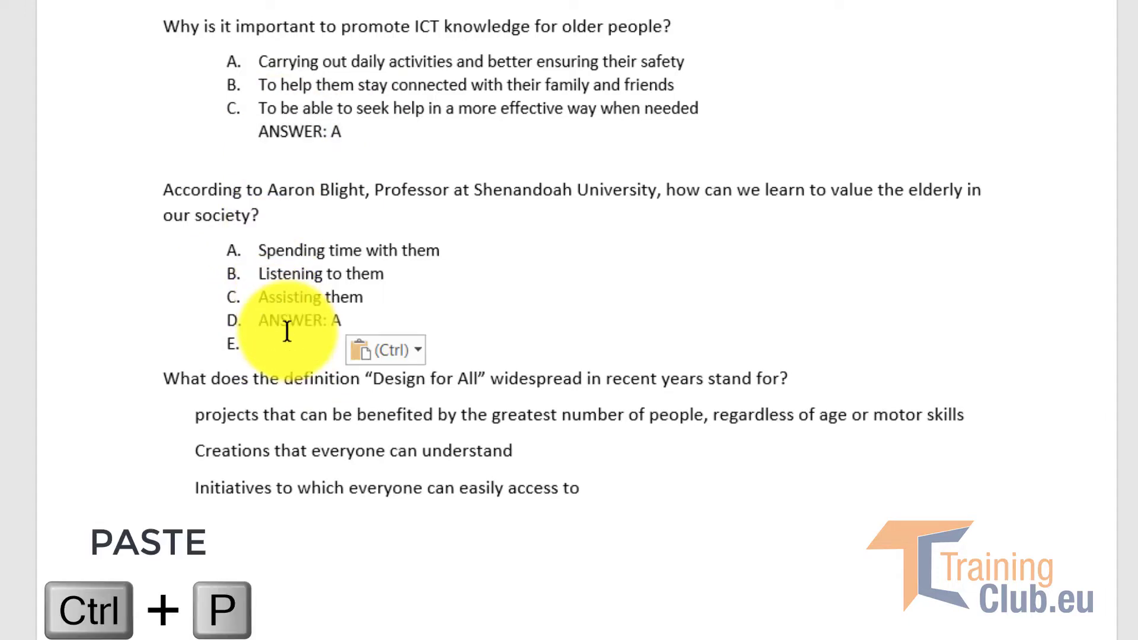
{"action": "key", "text": "BackSpace"}
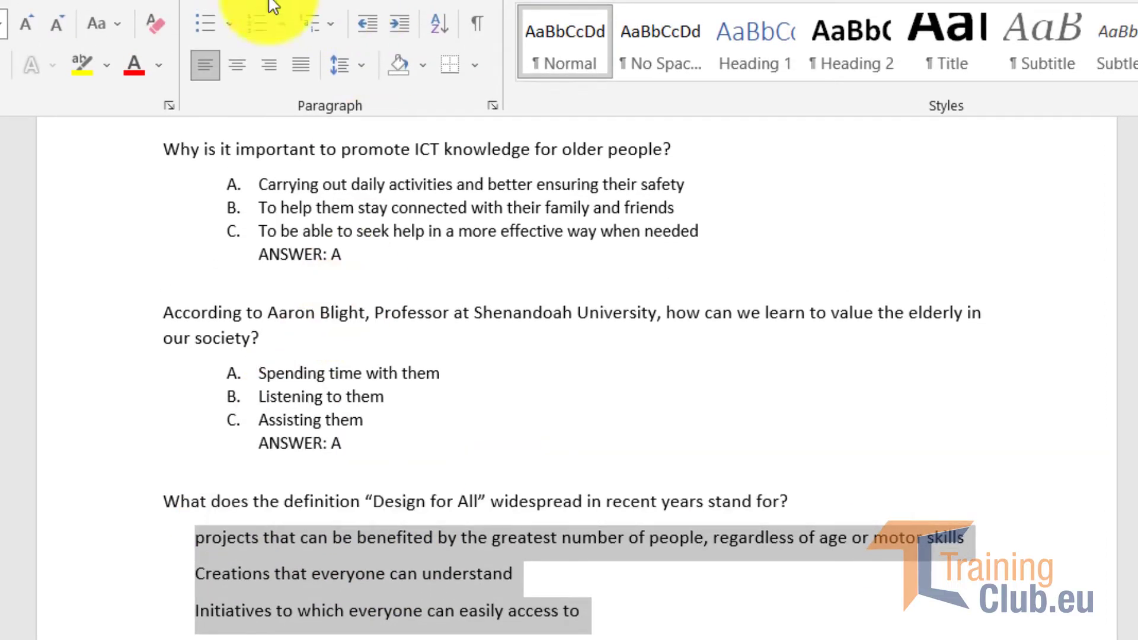
Letter the Design for All answers A, B, C and paste ANSWER: A beneath them
{"action": "left_click", "coordinate": [255, 26]}
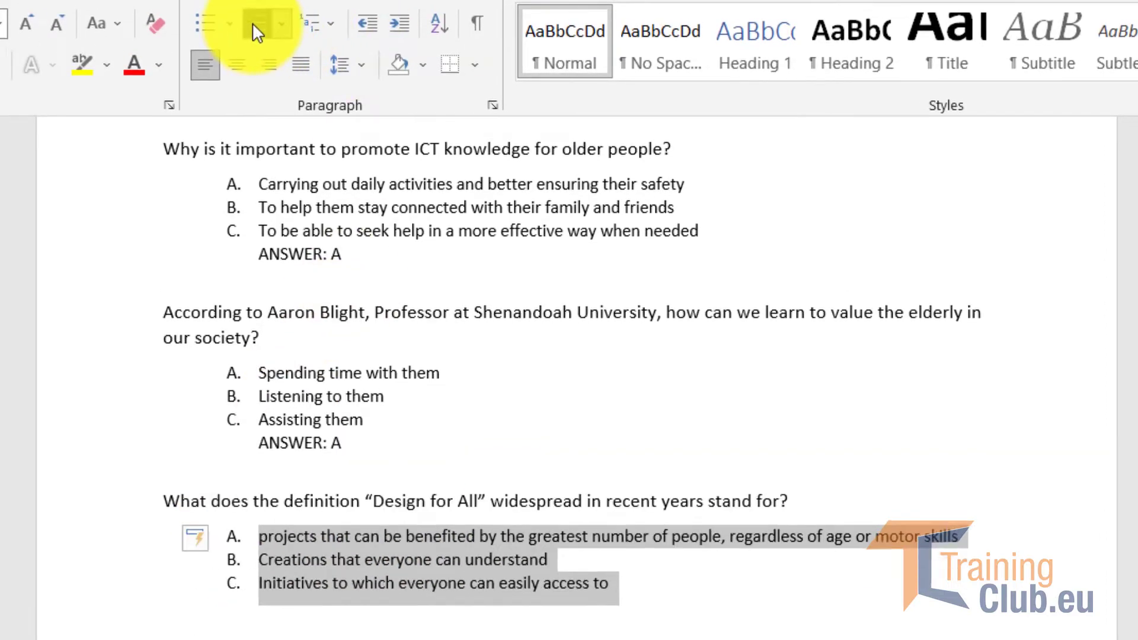
{"action": "left_click", "coordinate": [650, 619]}
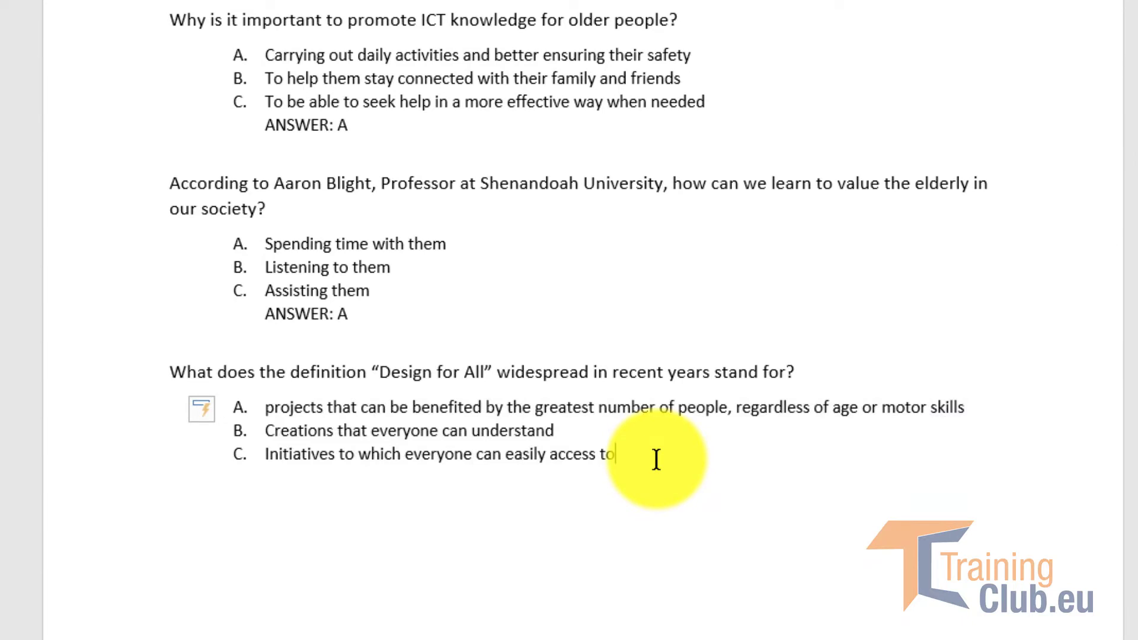
{"action": "key", "text": "ctrl+v"}
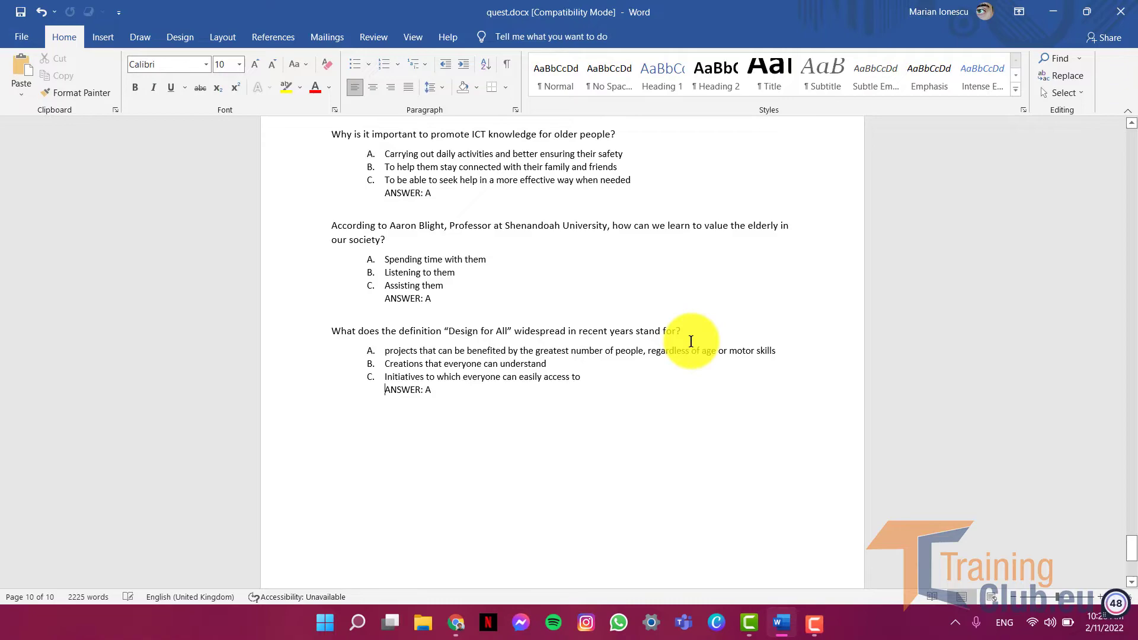
Copy all the Module 5 questions, then minimize Word and Chrome to show the desktop
{"action": "scroll", "coordinate": [1094, 348], "scroll_direction": "up", "scroll_amount": 2}
{"action": "left_click", "coordinate": [1132, 548]}
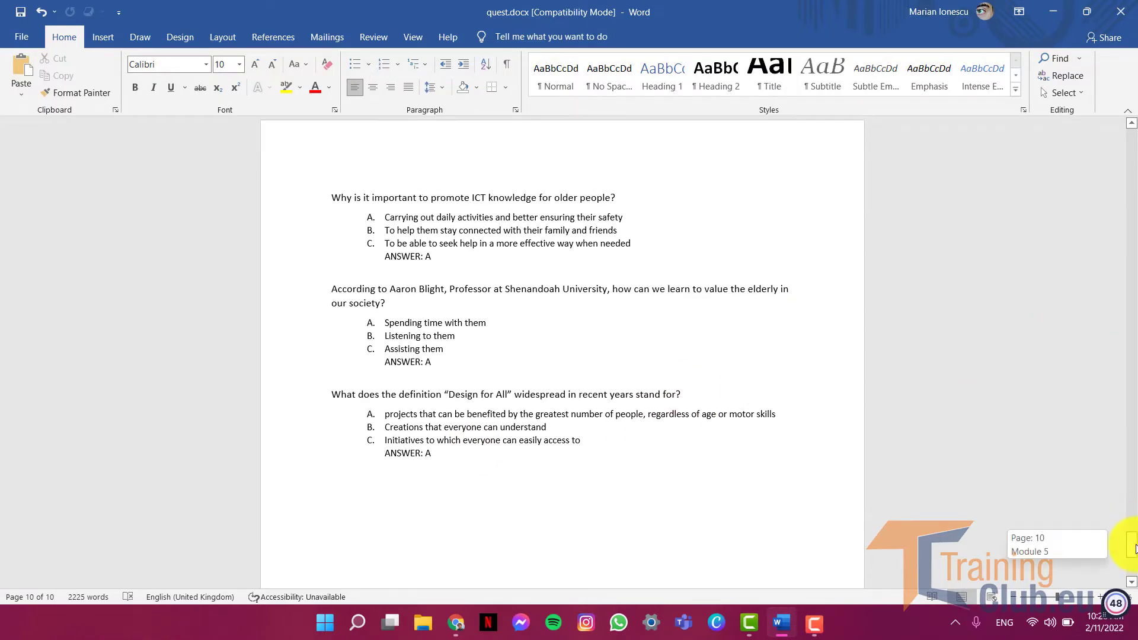
{"action": "mouse_move", "coordinate": [1133, 548]}
{"action": "left_mouse_down"}
{"action": "mouse_move", "coordinate": [1134, 95]}
{"action": "mouse_move", "coordinate": [1133, 566]}
{"action": "mouse_move", "coordinate": [1132, 542]}
{"action": "left_mouse_up"}
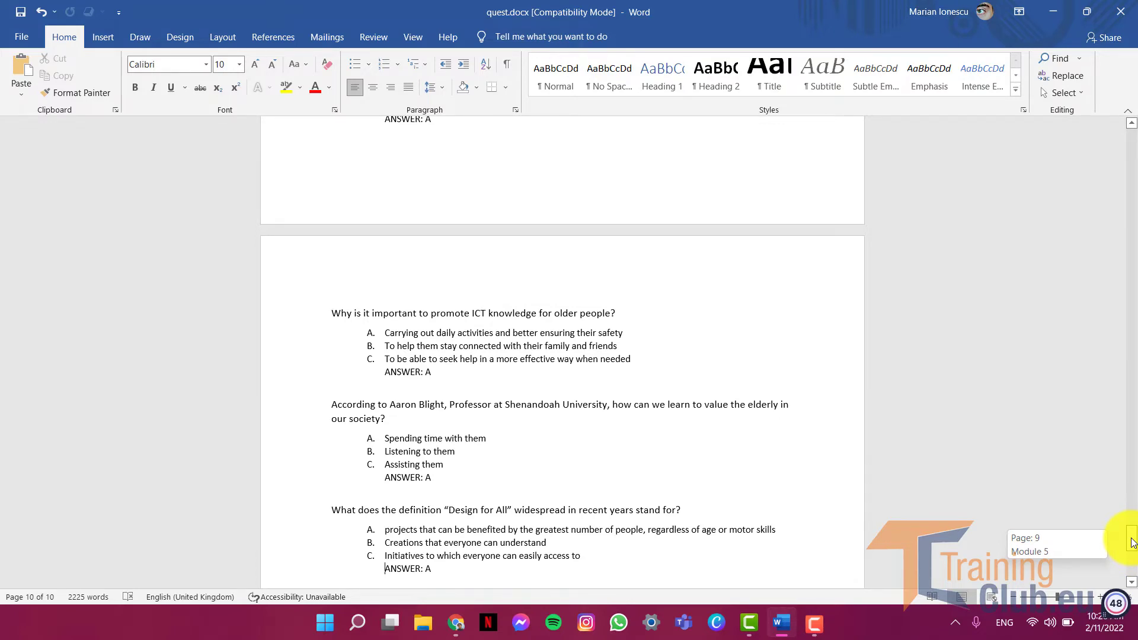
{"action": "left_click_drag", "start_coordinate": [1133, 543], "coordinate": [1133, 548]}
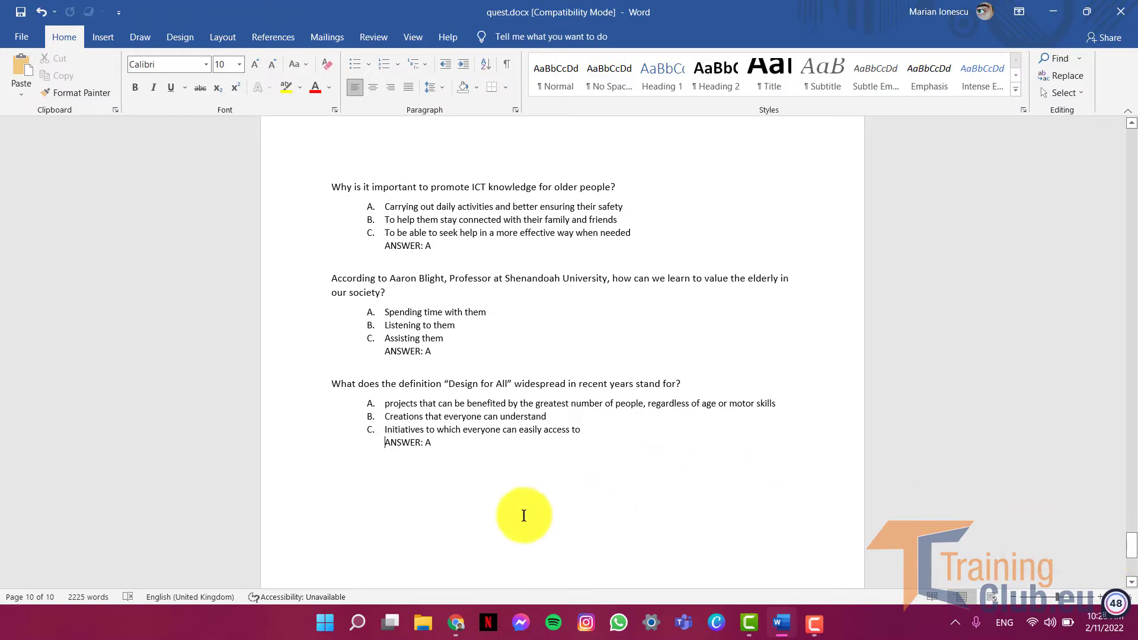
{"action": "left_click_drag", "start_coordinate": [443, 438], "coordinate": [336, 310]}
{"action": "right_click", "coordinate": [430, 335]}
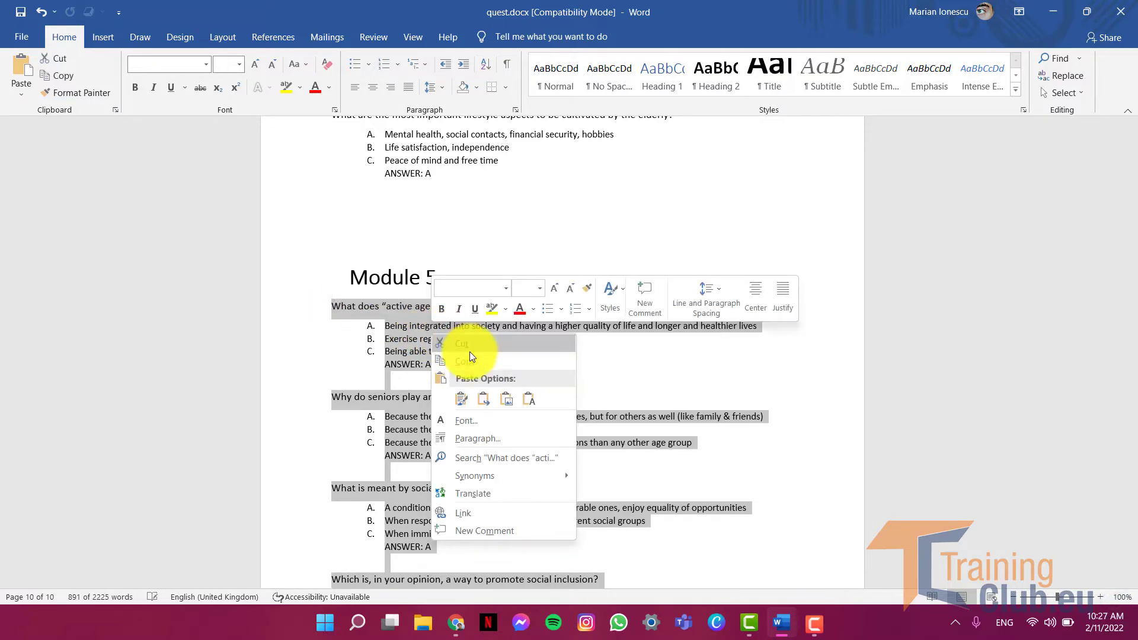
{"action": "left_click", "coordinate": [476, 360]}
{"action": "left_click", "coordinate": [1054, 7]}
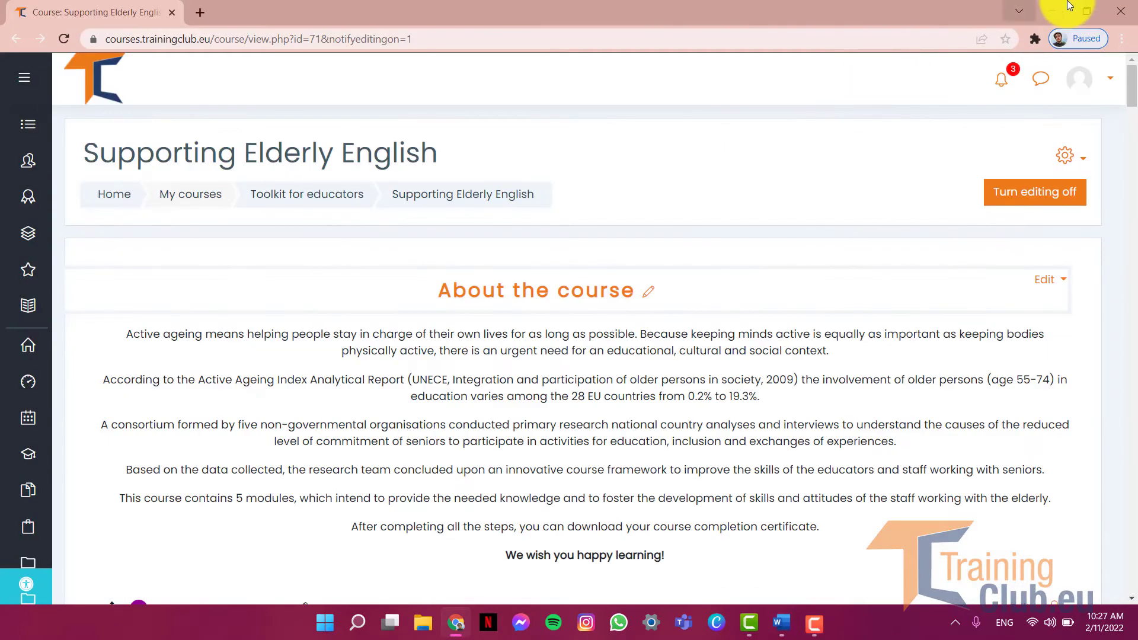
{"action": "left_click", "coordinate": [1019, 11]}
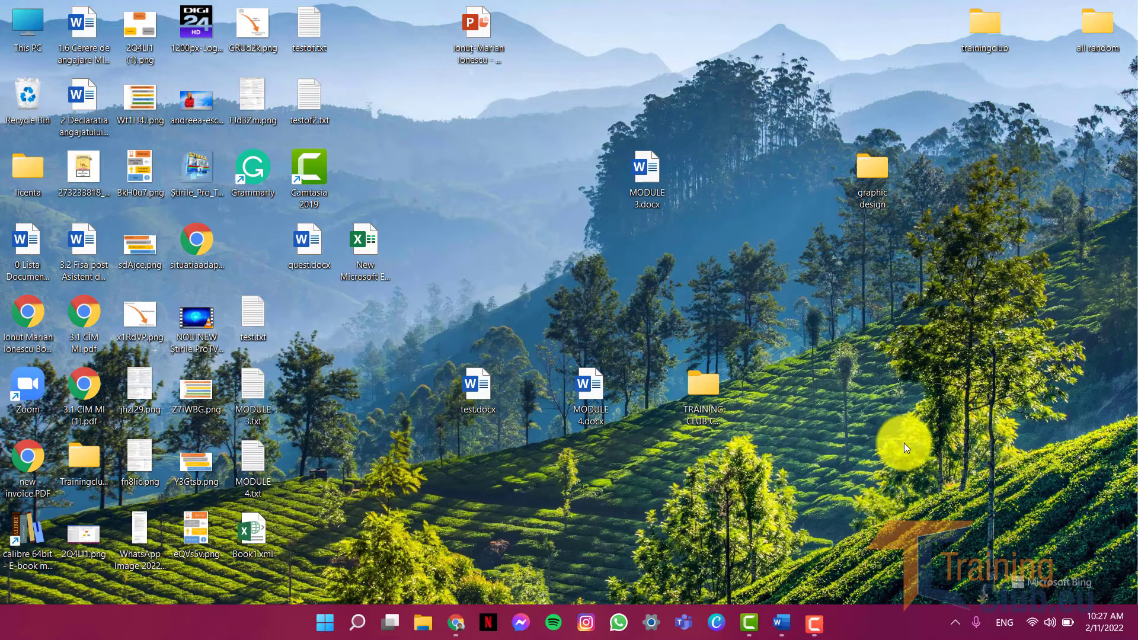
Create a desktop Word document named QUESTIONS MOODLE 5 and open it
{"action": "right_click", "coordinate": [900, 475]}
{"action": "mouse_move", "coordinate": [924, 382]}
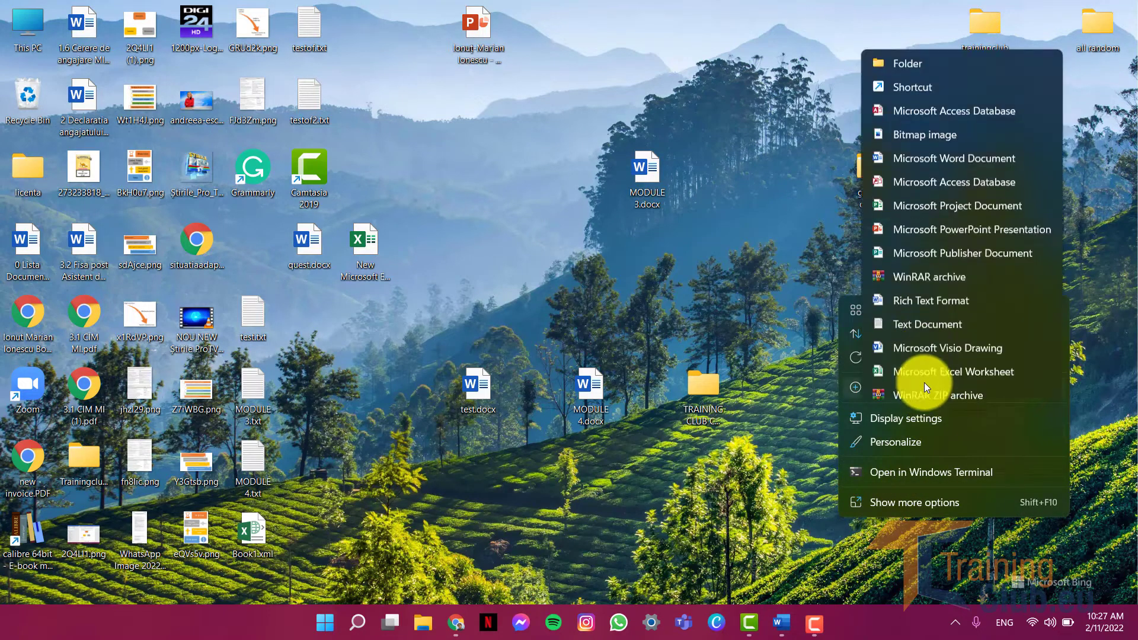
{"action": "left_click", "coordinate": [983, 153]}
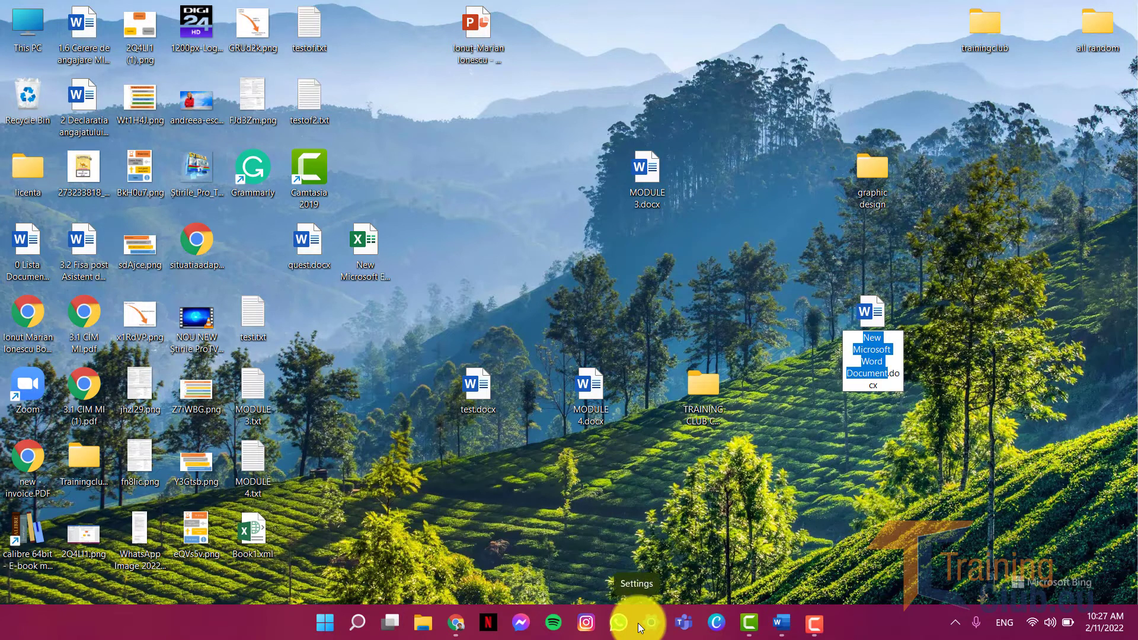
{"action": "type", "text": "QUESTIONS MOO"}
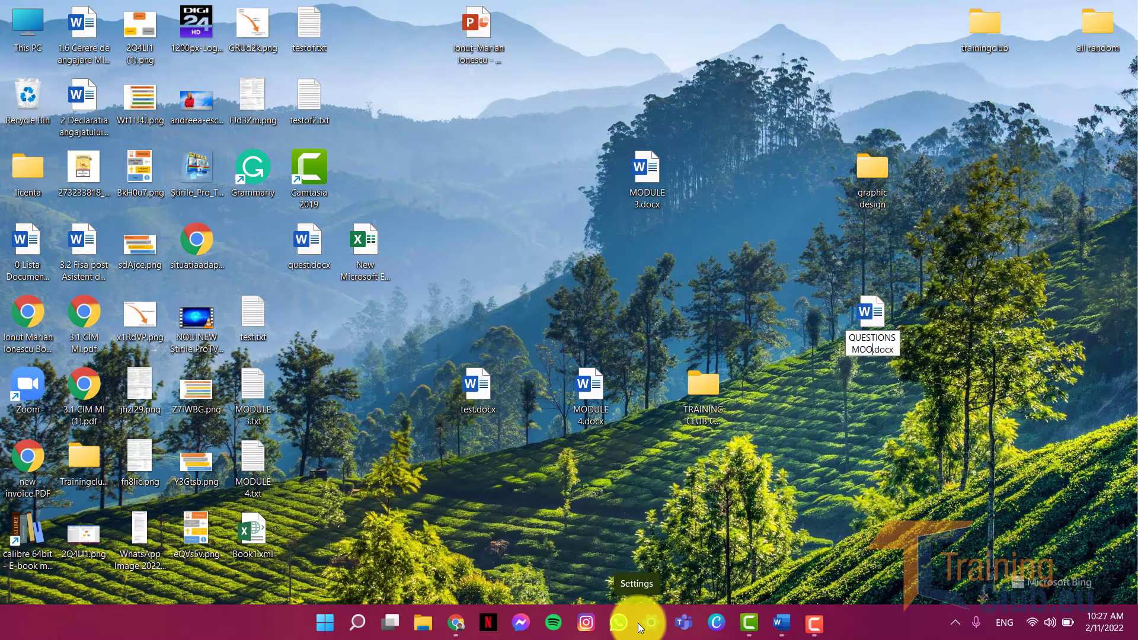
{"action": "type", "text": "DLE "}
{"action": "type", "text": "5"}
{"action": "key", "text": "Return"}
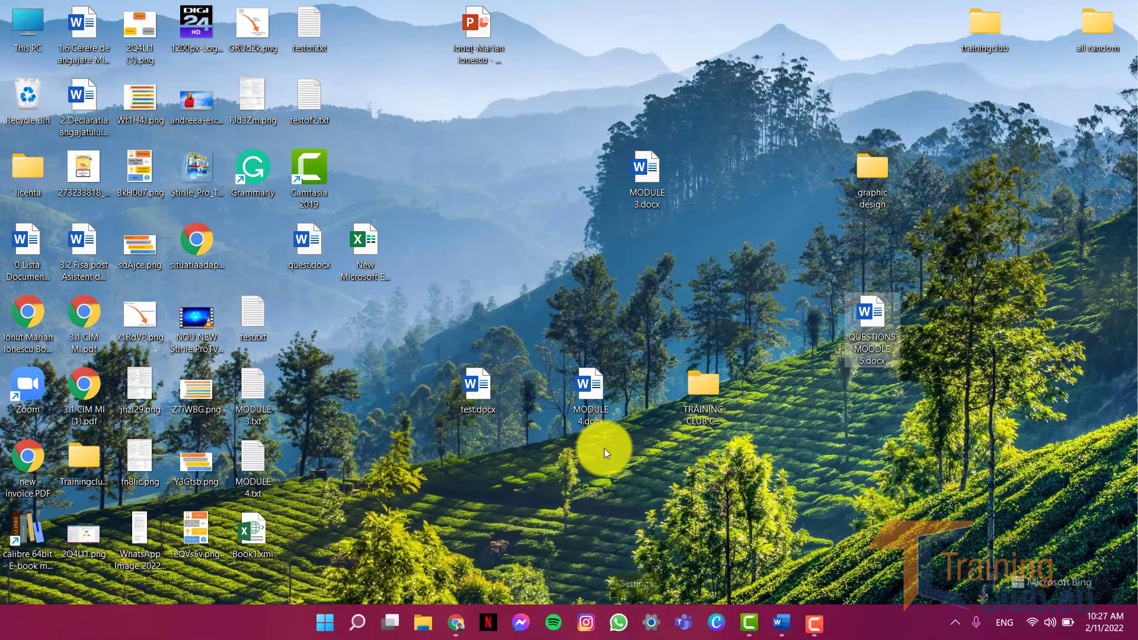
{"action": "double_click", "coordinate": [871, 319]}
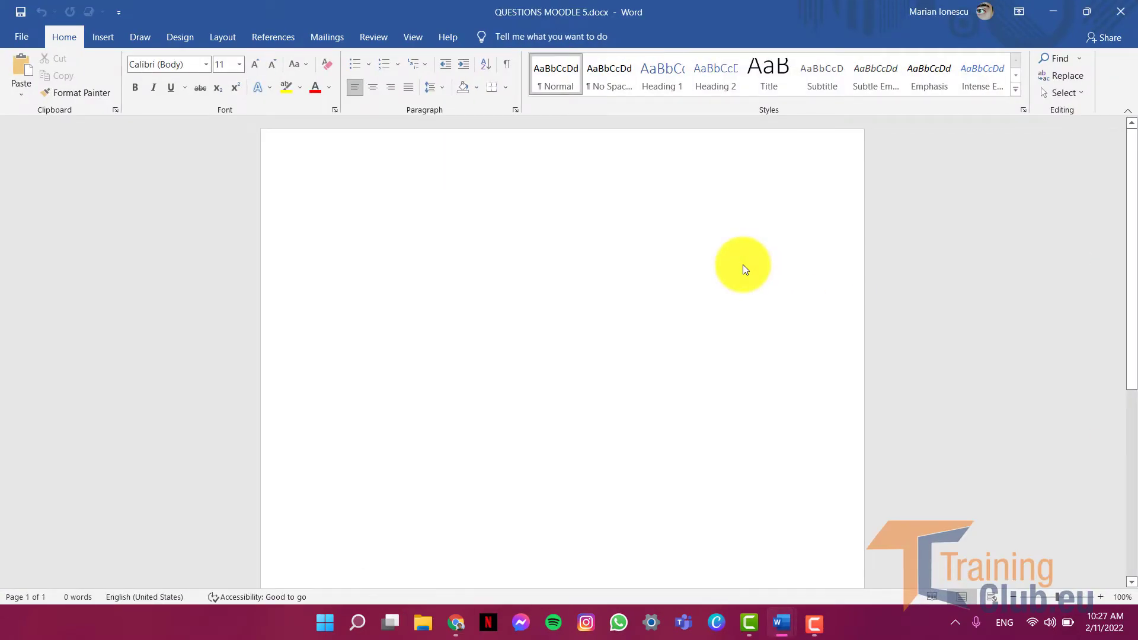
Paste the quiz questions and set the Save As type to Plain Text (*.txt)
{"action": "key", "text": "ctrl+v"}
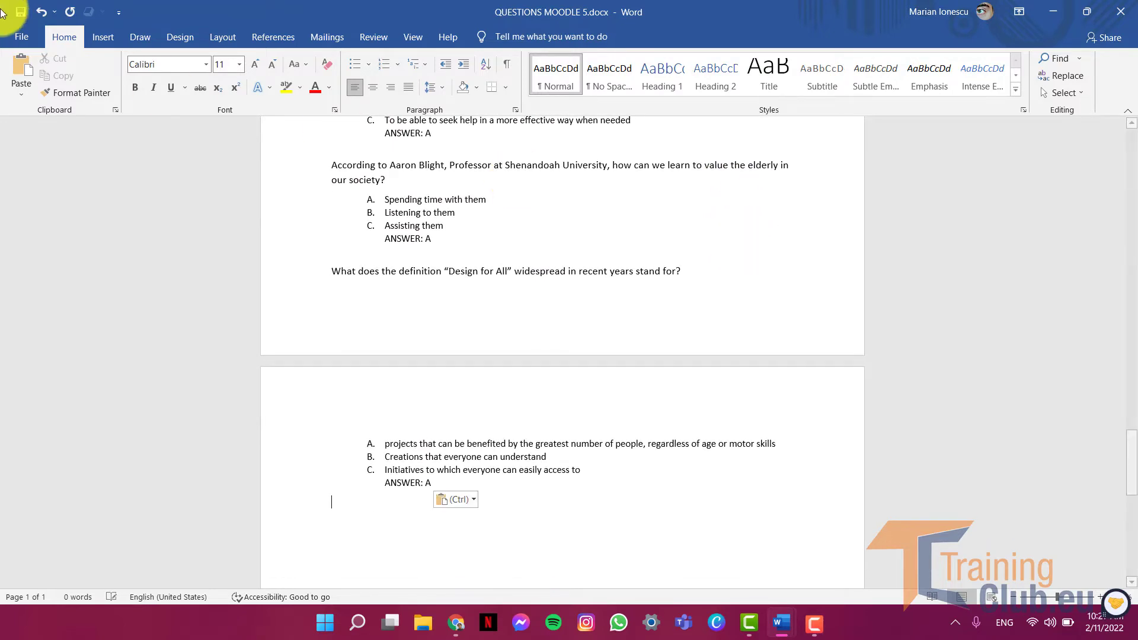
{"action": "left_click", "coordinate": [20, 39]}
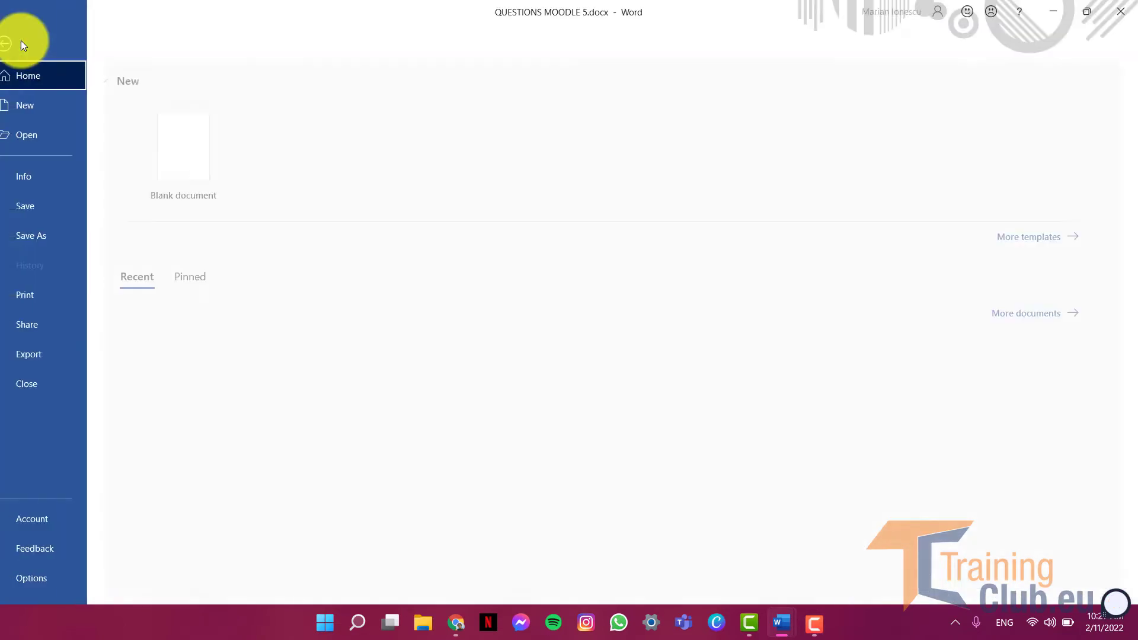
{"action": "left_click", "coordinate": [70, 243]}
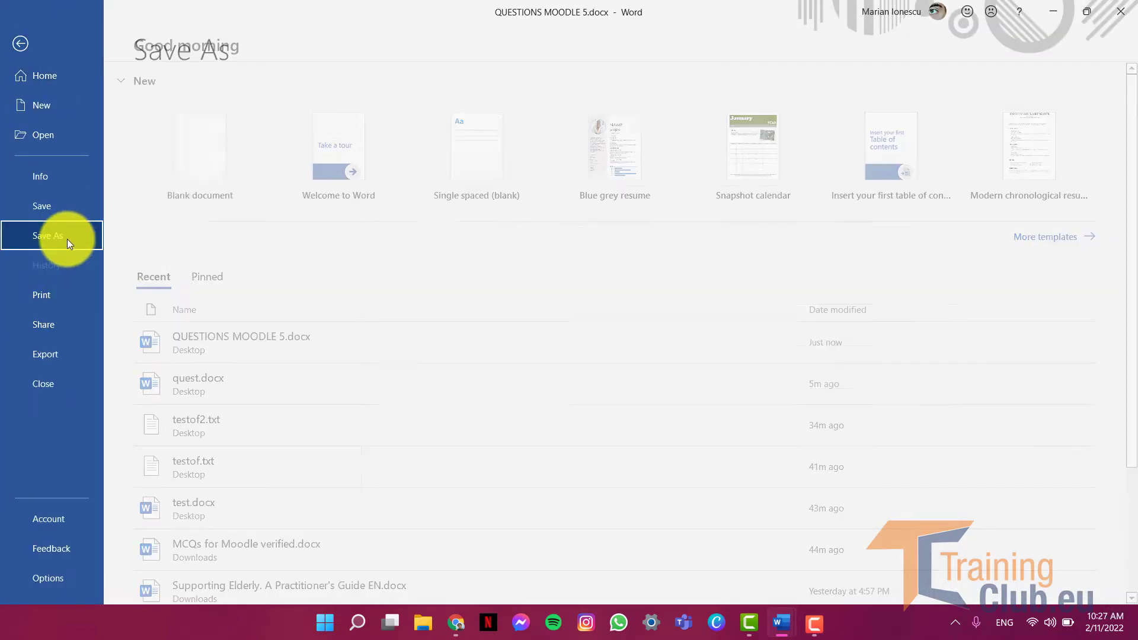
{"action": "left_click", "coordinate": [175, 290]}
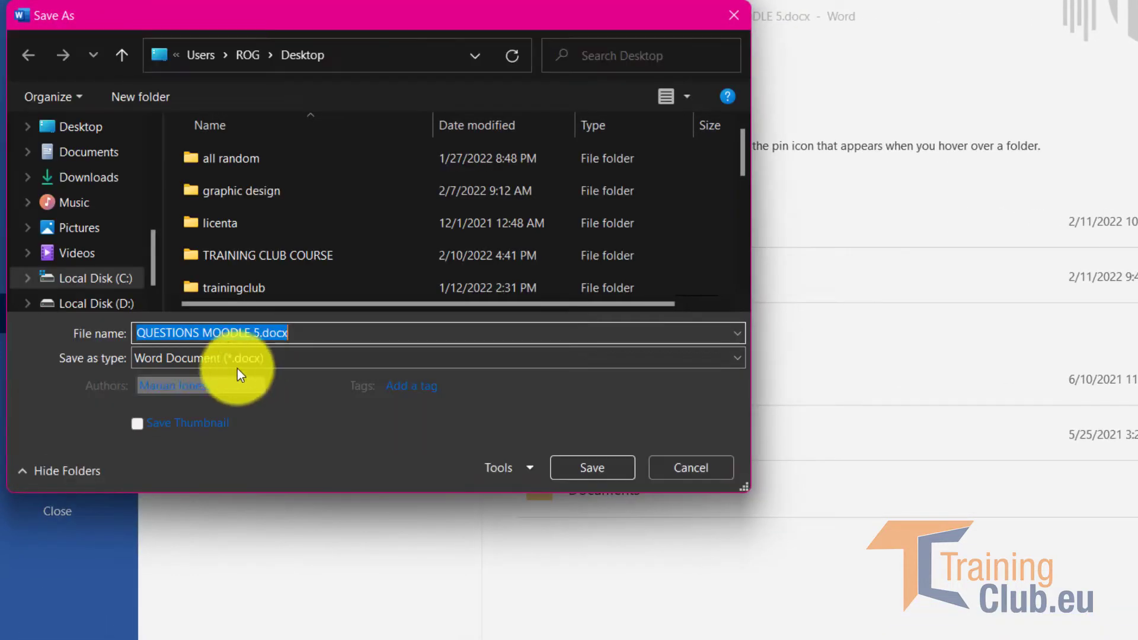
{"action": "left_click", "coordinate": [286, 364]}
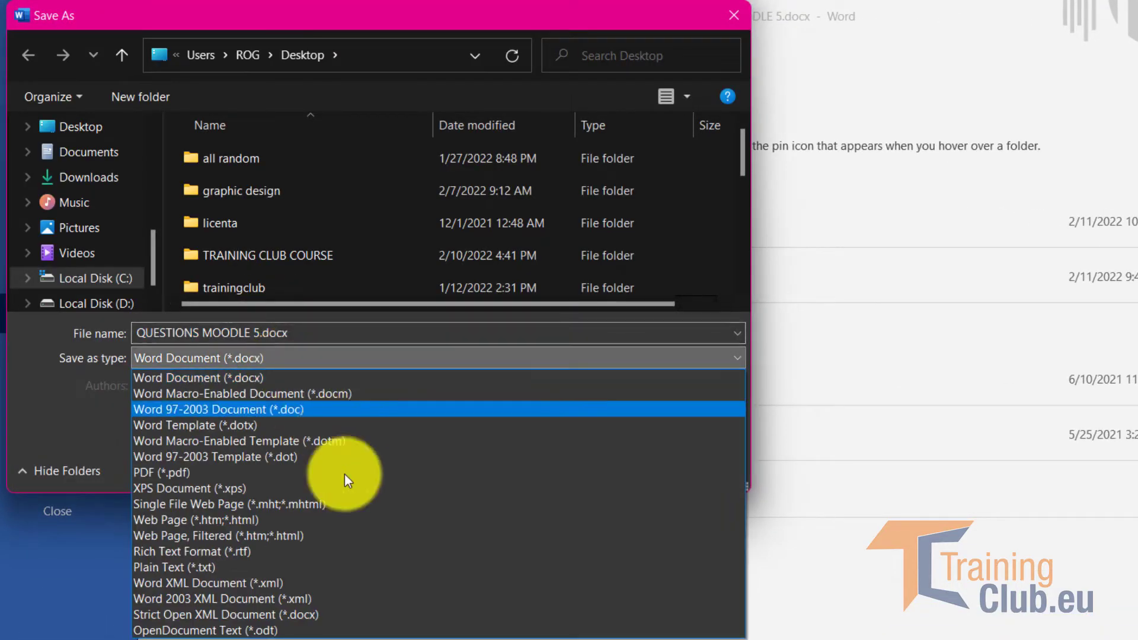
{"action": "left_click", "coordinate": [329, 567]}
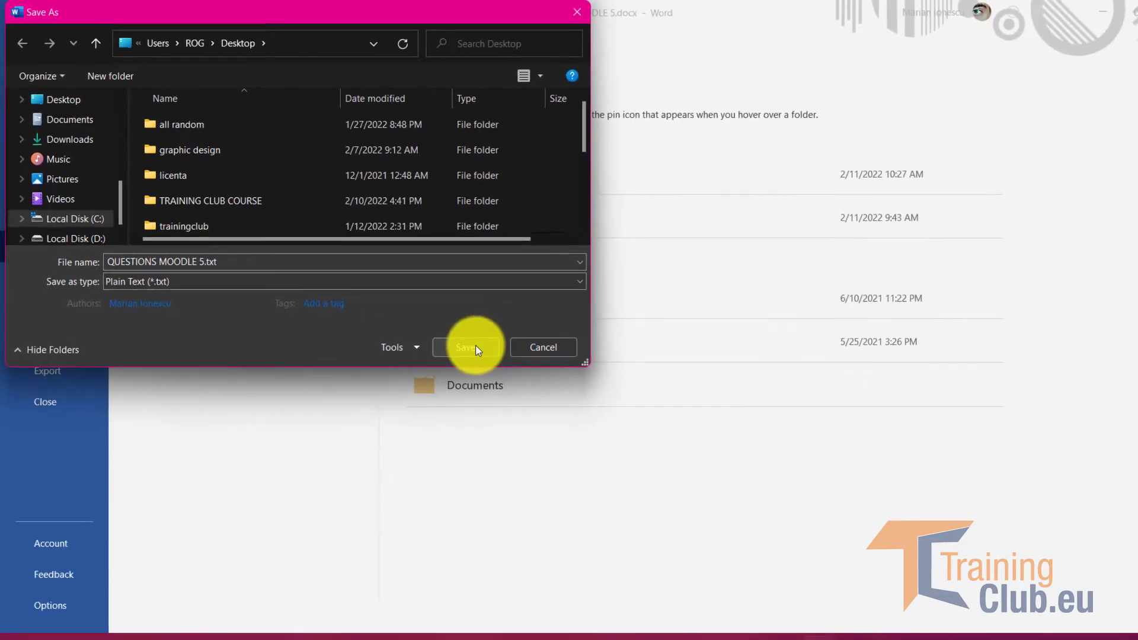
Save QUESTIONS MOODLE 5.txt to the desktop using Unicode (UTF-8) encoding
{"action": "left_click", "coordinate": [590, 441]}
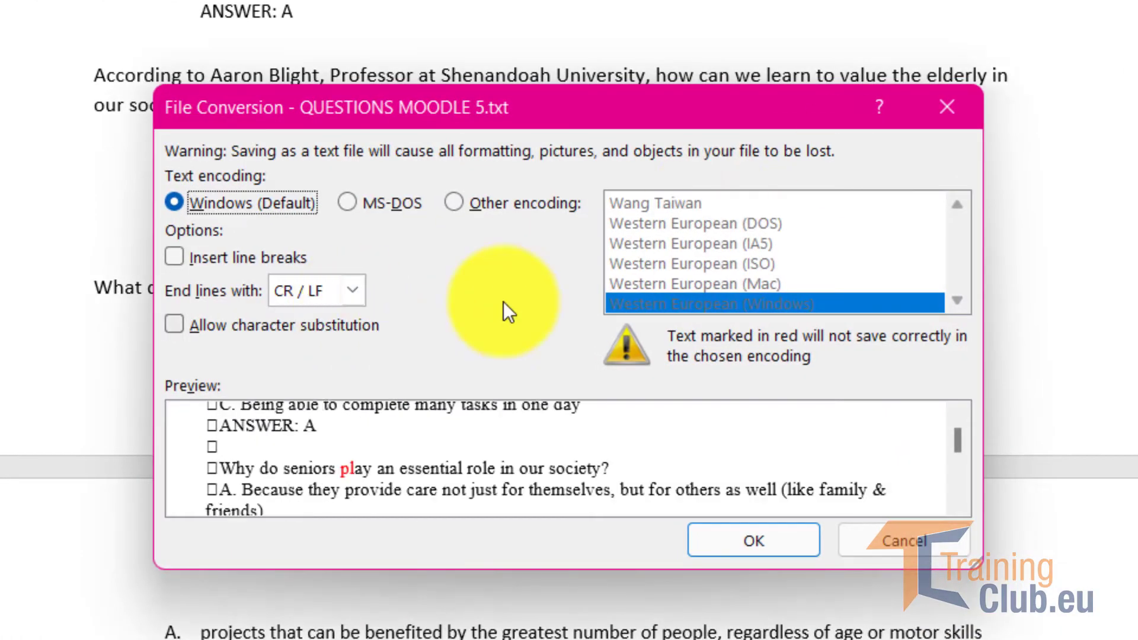
{"action": "left_click", "coordinate": [487, 201]}
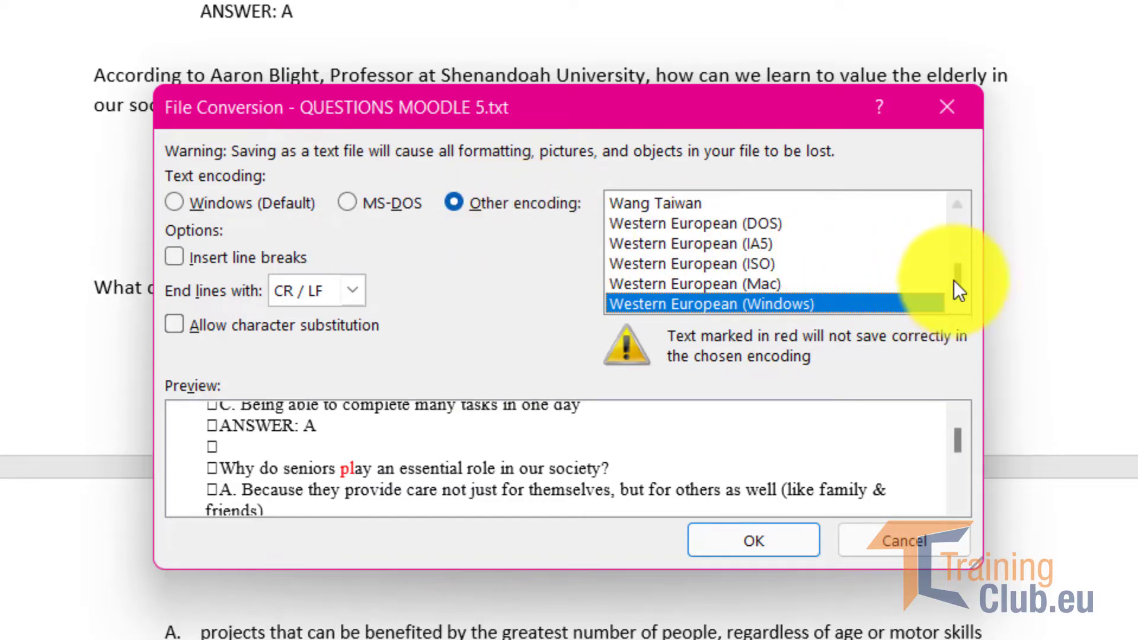
{"action": "scroll", "coordinate": [837, 244], "scroll_direction": "up", "scroll_amount": 2}
{"action": "scroll", "coordinate": [758, 266], "scroll_direction": "up", "scroll_amount": 1}
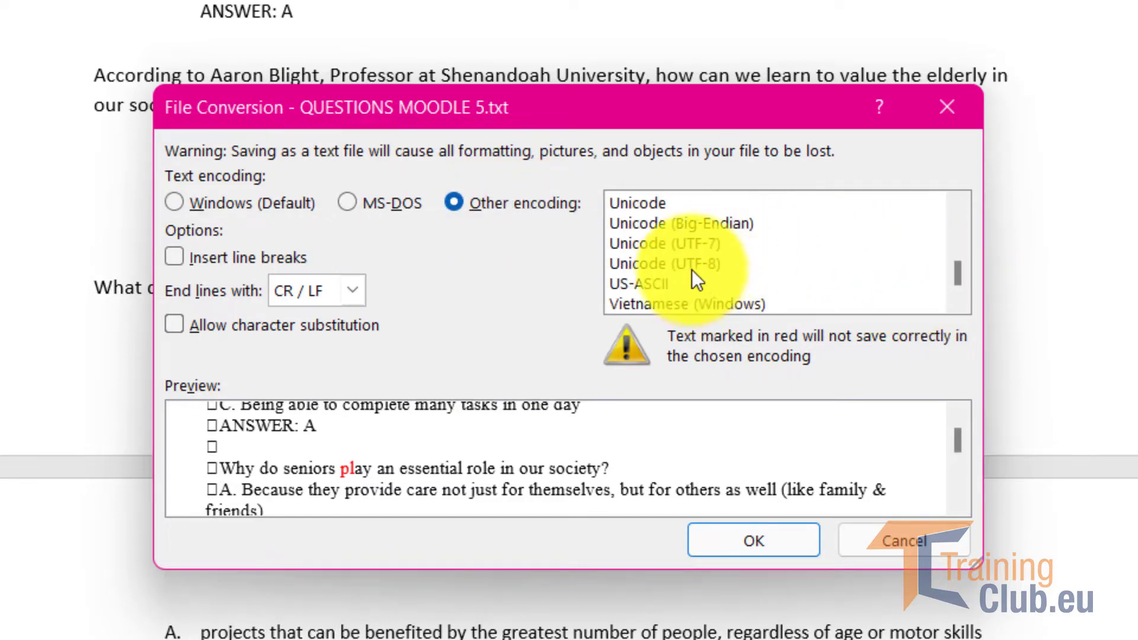
{"action": "left_click", "coordinate": [720, 263]}
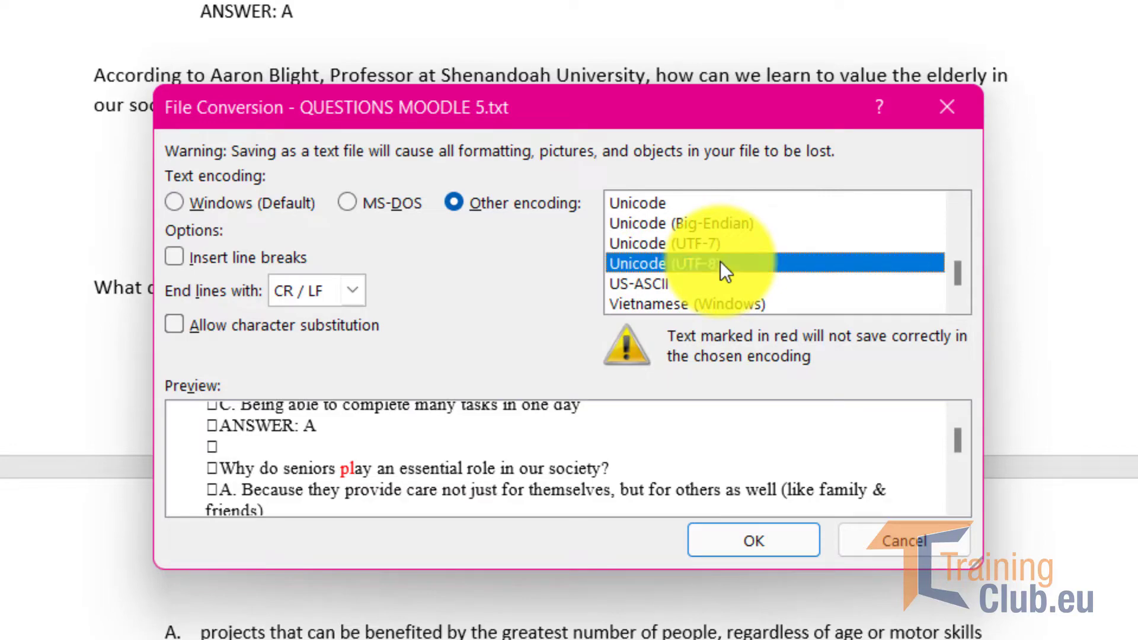
{"action": "left_click", "coordinate": [768, 539]}
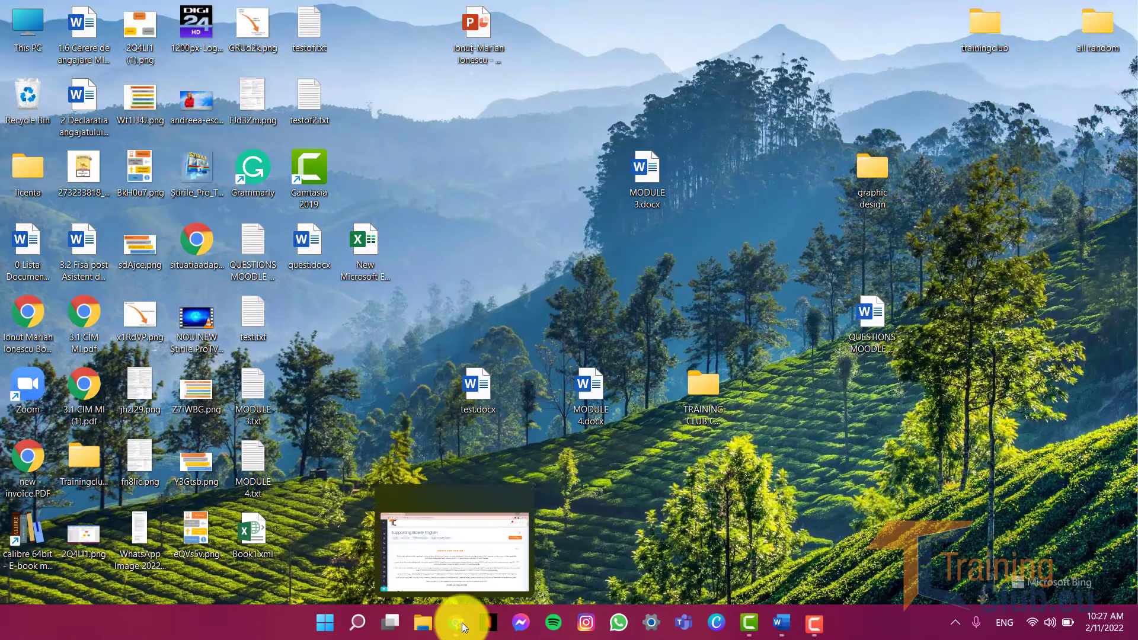
In the Moodle course in Chrome, open Quiz 1 under Assessment 1
{"action": "left_click", "coordinate": [461, 622]}
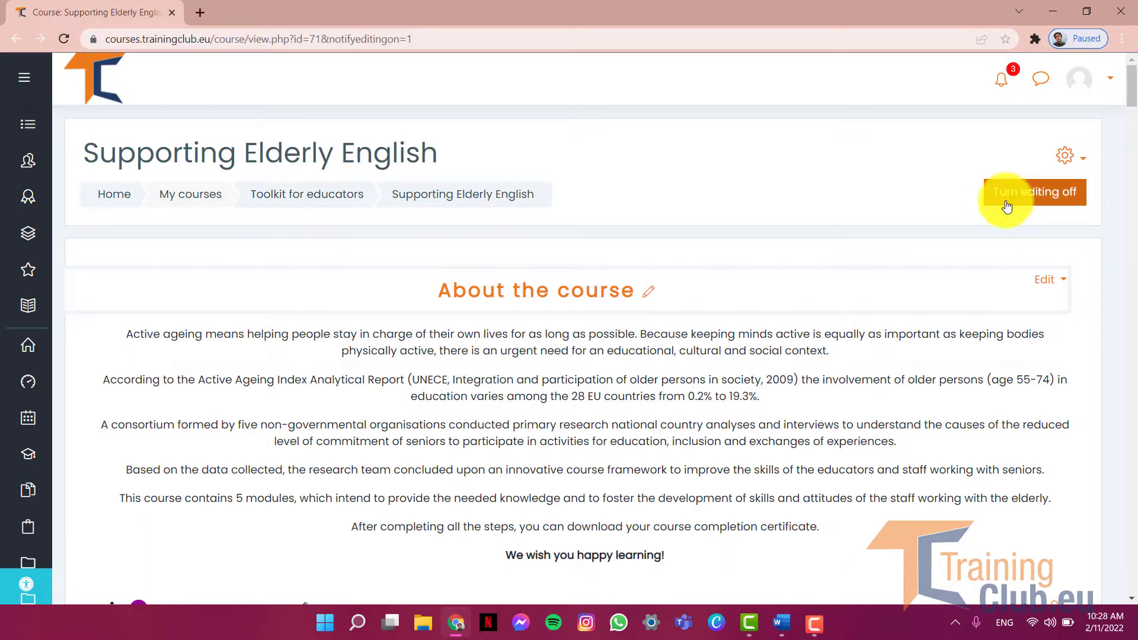
{"action": "scroll", "coordinate": [808, 278], "scroll_direction": "down", "scroll_amount": 1}
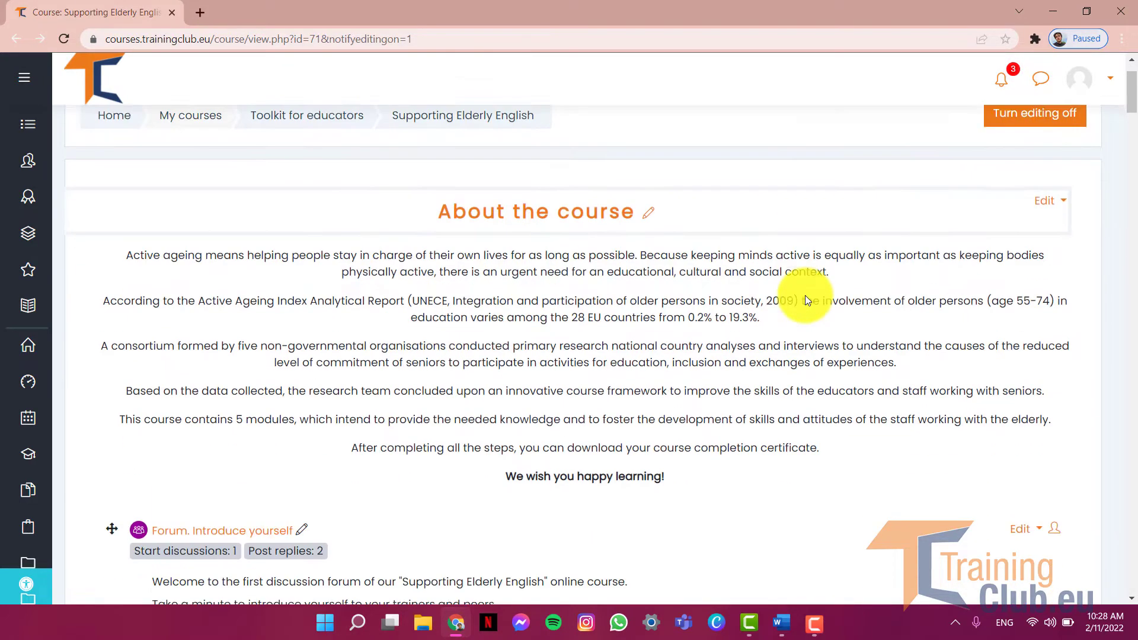
{"action": "scroll", "coordinate": [805, 295], "scroll_direction": "down", "scroll_amount": 13}
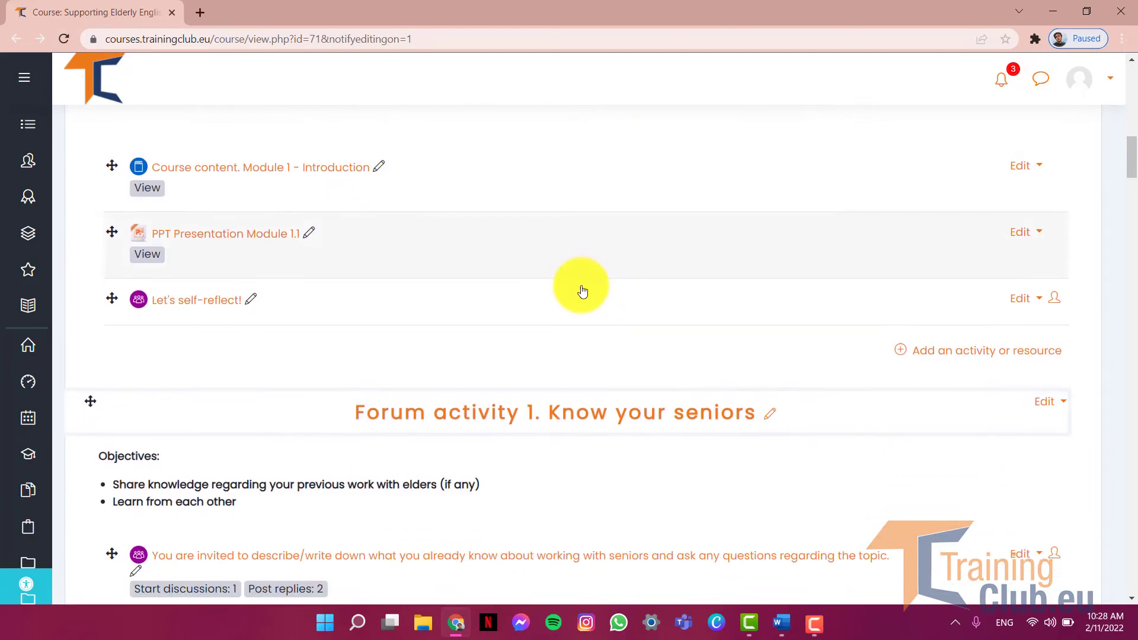
{"action": "scroll", "coordinate": [583, 291], "scroll_direction": "down", "scroll_amount": 8}
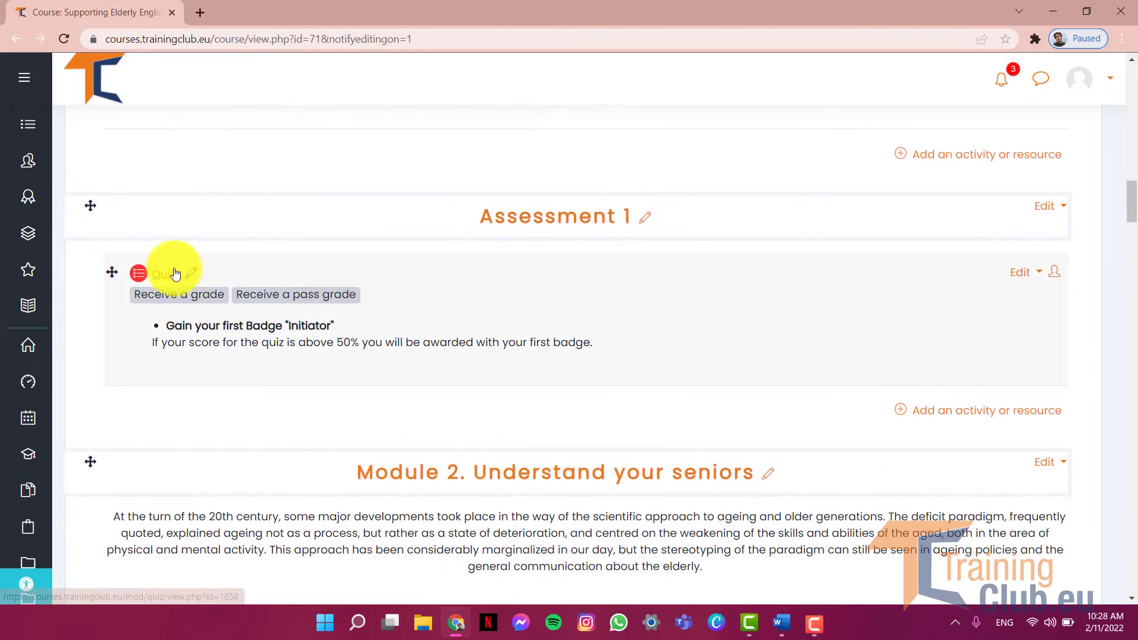
{"action": "left_click", "coordinate": [175, 273]}
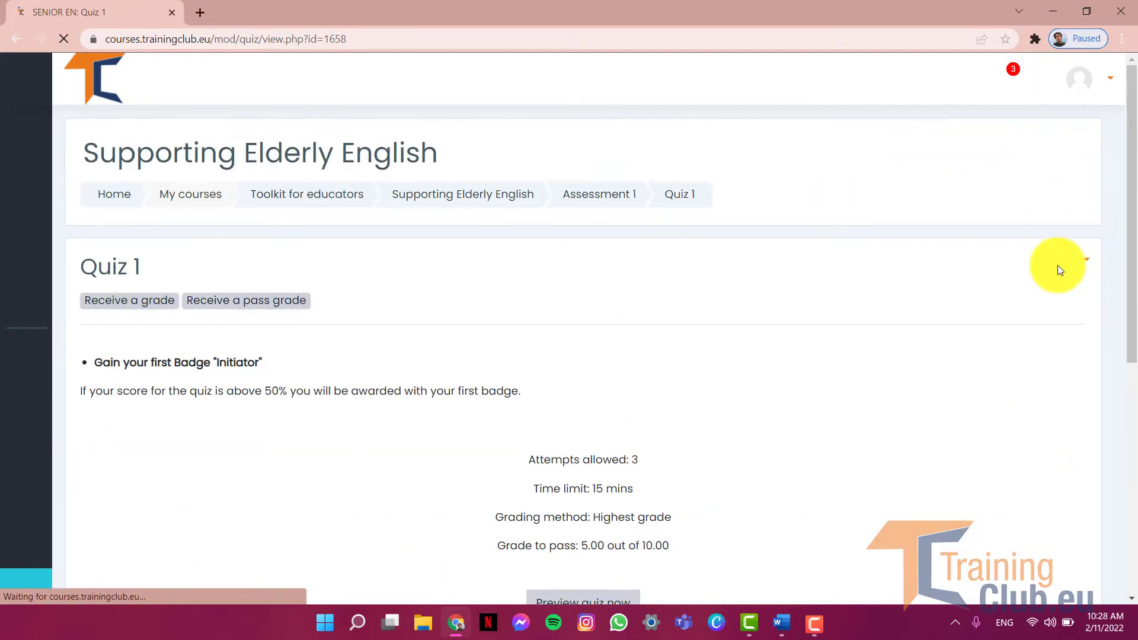
Open Quiz 1's Question bank from the gear menu
{"action": "scroll", "coordinate": [1056, 265], "scroll_direction": "down", "scroll_amount": 3}
{"action": "scroll", "coordinate": [1013, 237], "scroll_direction": "up", "scroll_amount": 2}
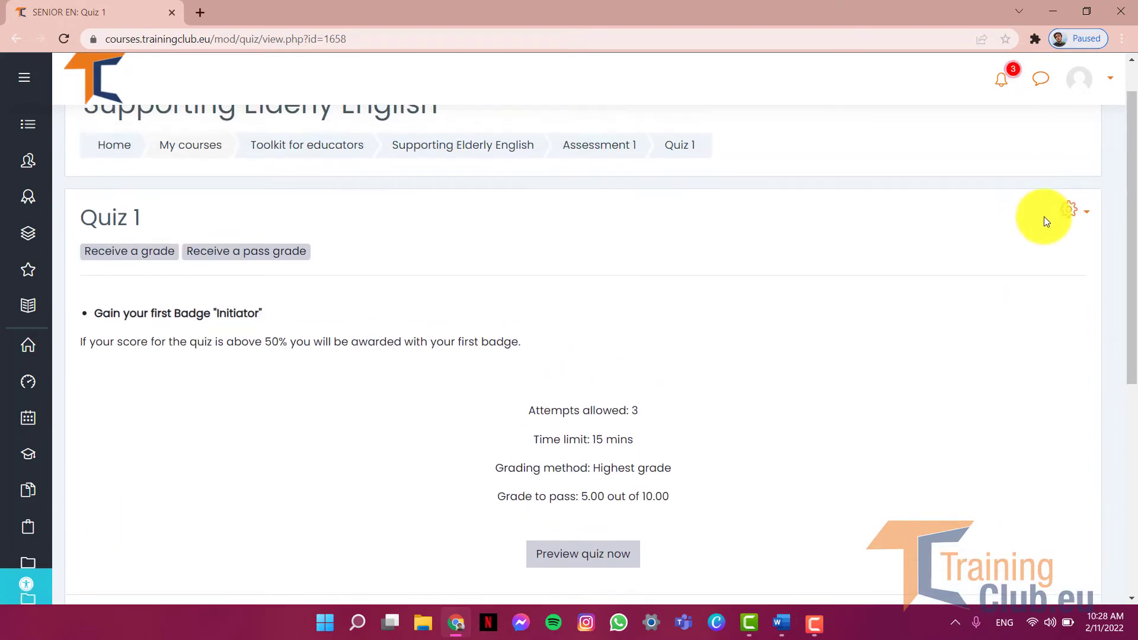
{"action": "left_click", "coordinate": [1088, 220]}
{"action": "scroll", "coordinate": [1080, 229], "scroll_direction": "down", "scroll_amount": 1}
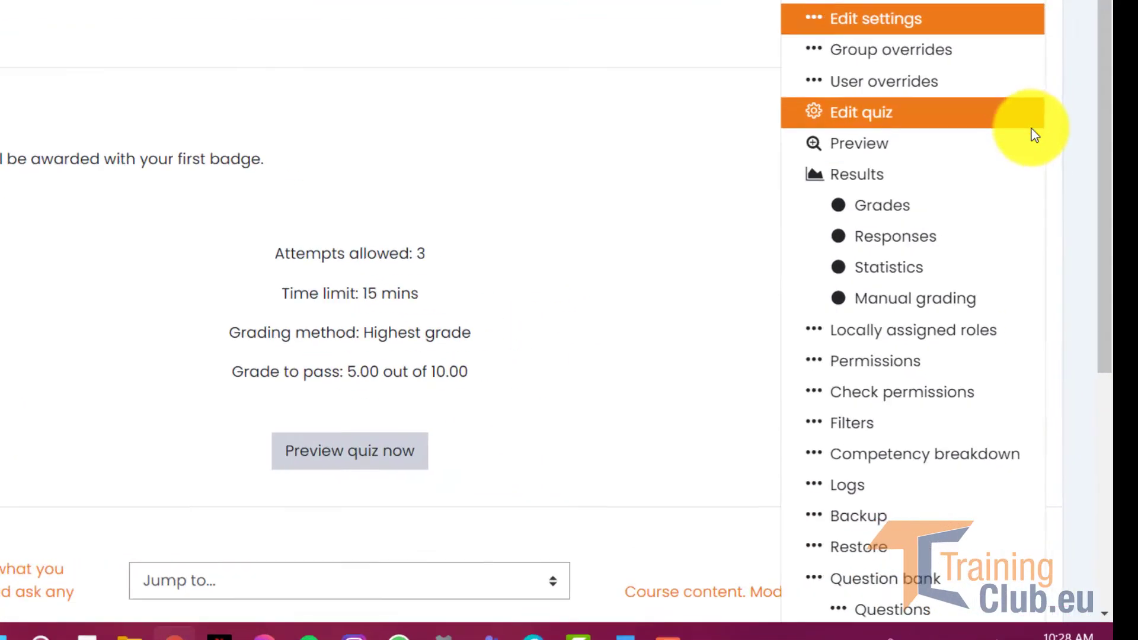
{"action": "left_click", "coordinate": [845, 495]}
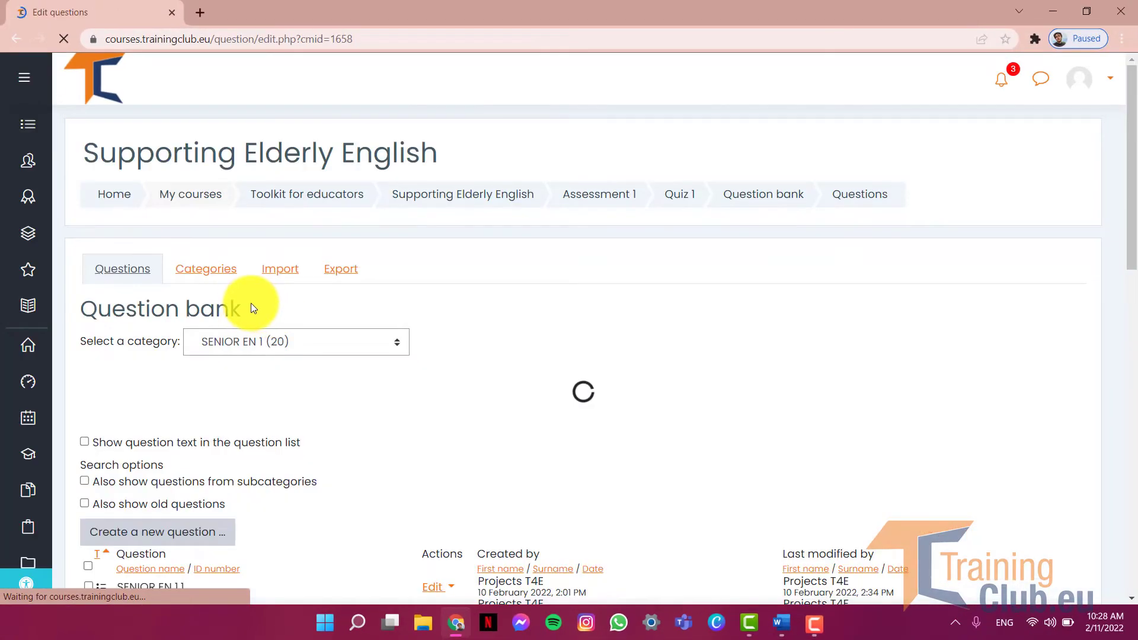
Open the question bank's category dropdown to reach SENIOR EN 5 (4)
{"action": "scroll", "coordinate": [252, 303], "scroll_direction": "down", "scroll_amount": 2}
{"action": "scroll", "coordinate": [272, 310], "scroll_direction": "down", "scroll_amount": 1}
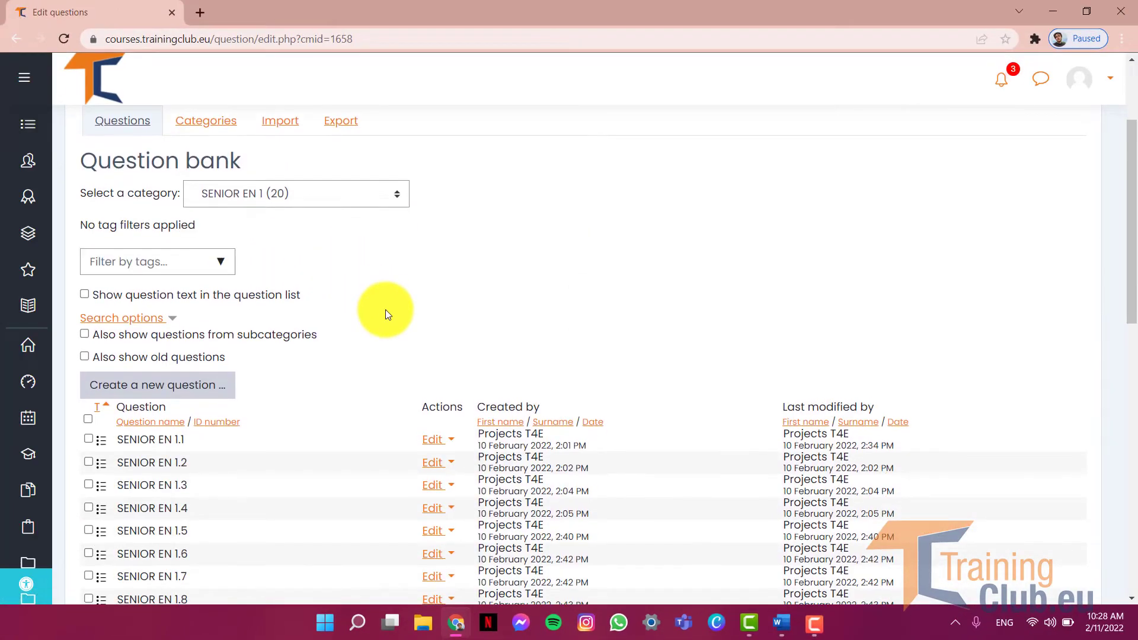
{"action": "left_click", "coordinate": [351, 187]}
{"action": "left_click", "coordinate": [255, 135]}
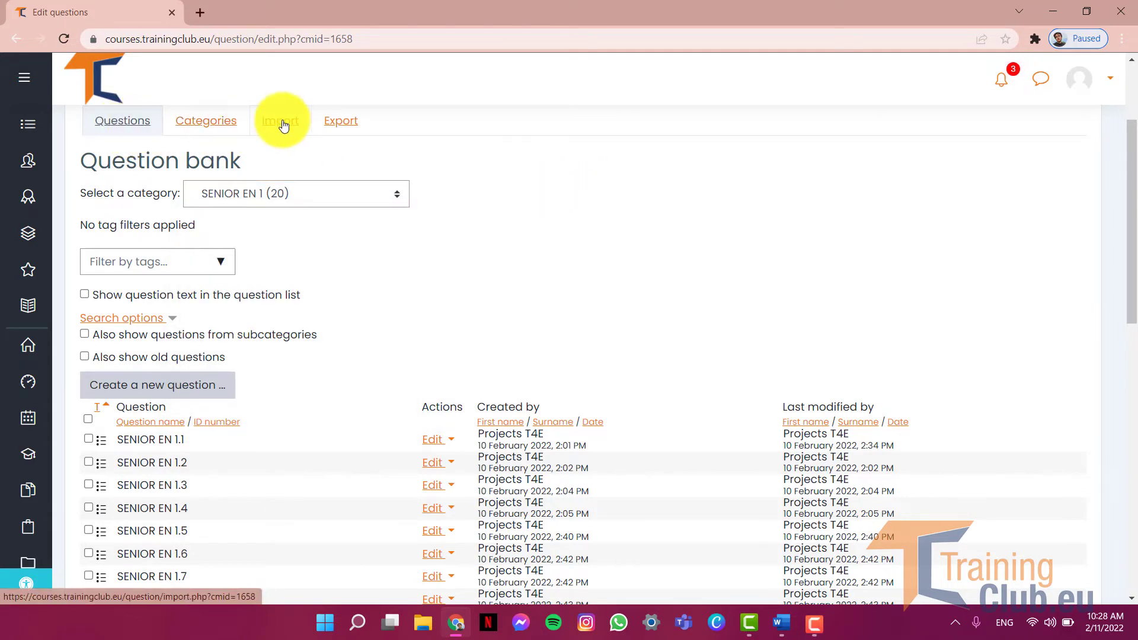
{"action": "left_click", "coordinate": [350, 195]}
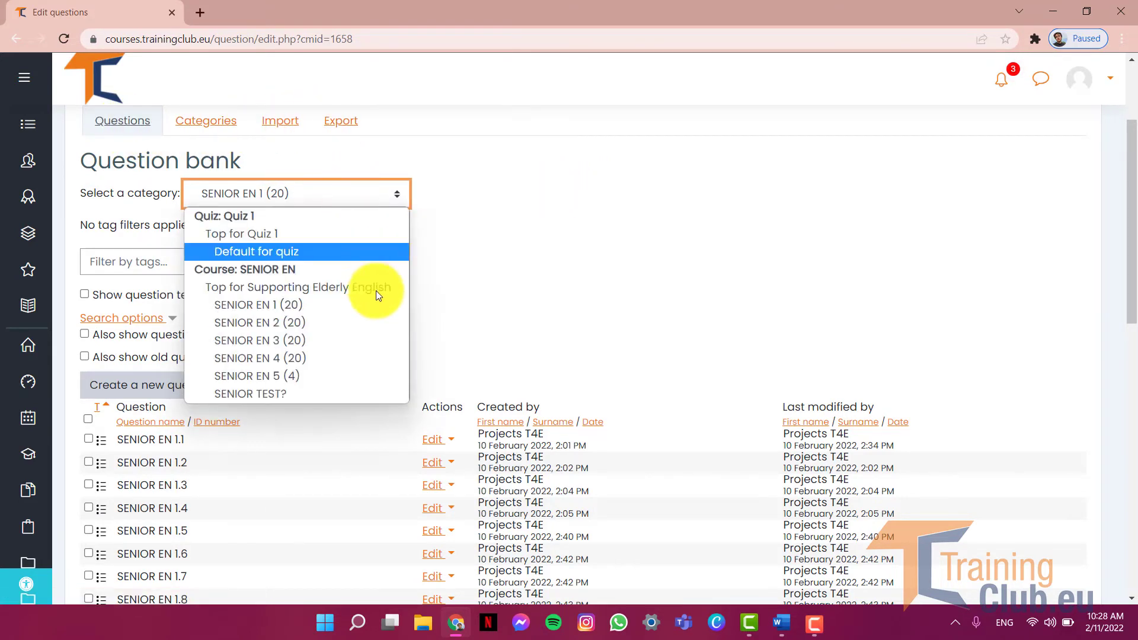
Switch to SENIOR EN 5 and delete all four DIGCIT 3 MIL EN 5.1–5.4 questions
{"action": "left_click", "coordinate": [311, 378]}
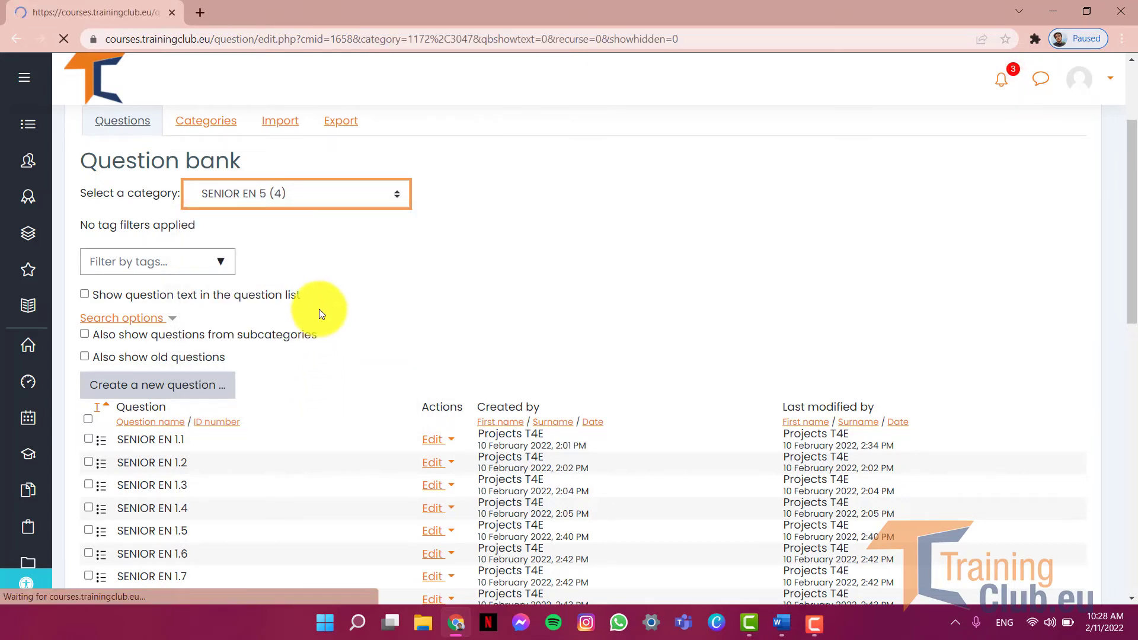
{"action": "scroll", "coordinate": [489, 314], "scroll_direction": "down", "scroll_amount": 5}
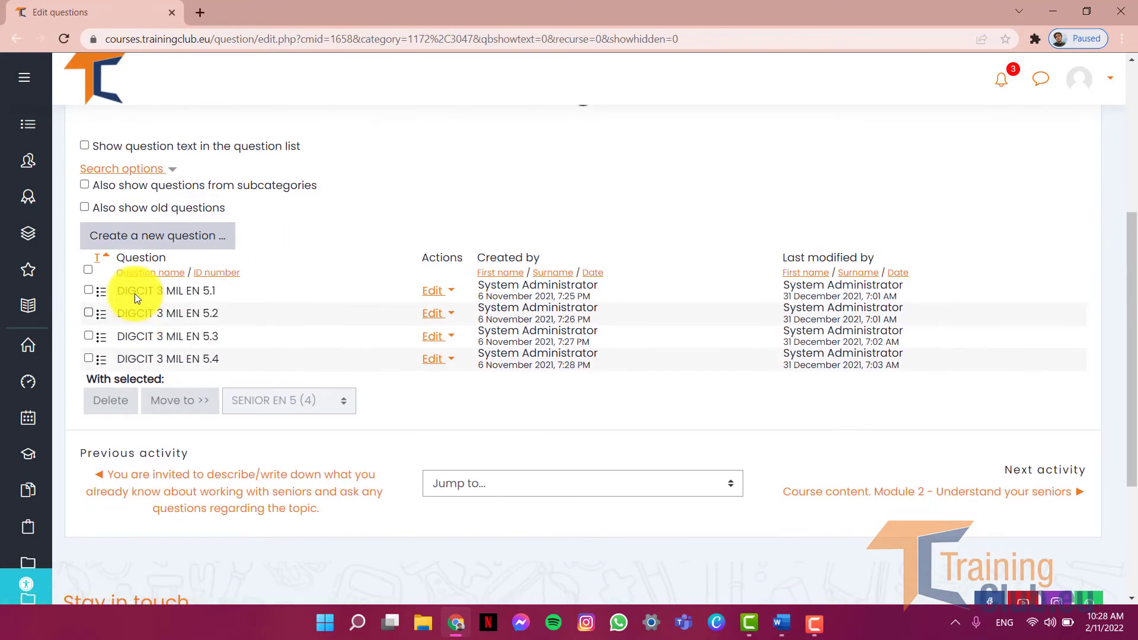
{"action": "left_click", "coordinate": [89, 271]}
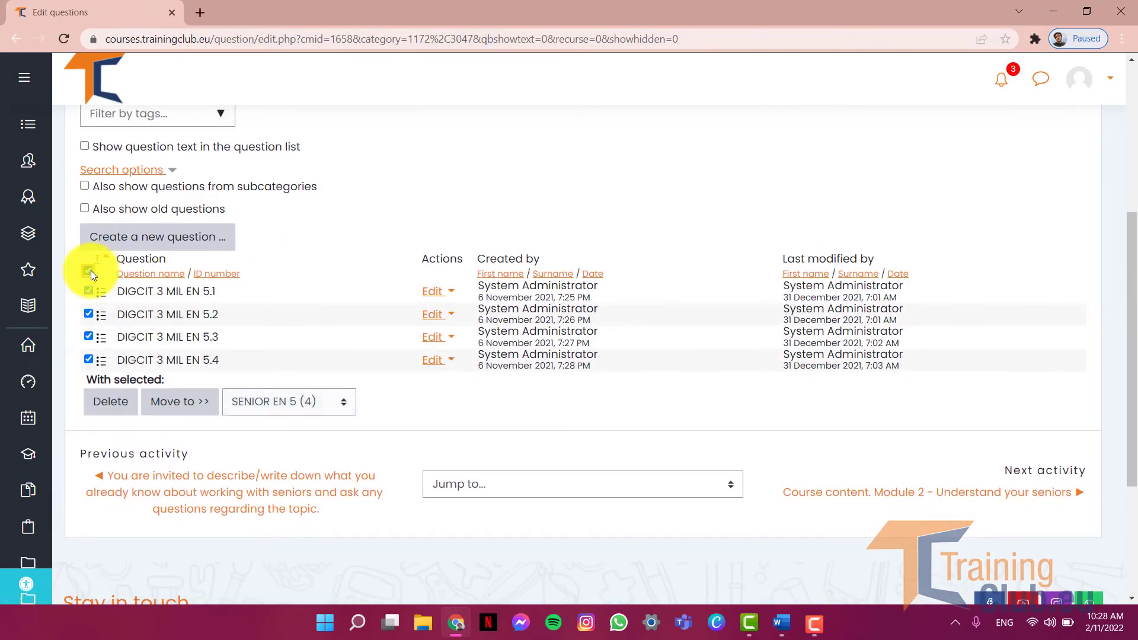
{"action": "left_click", "coordinate": [121, 403]}
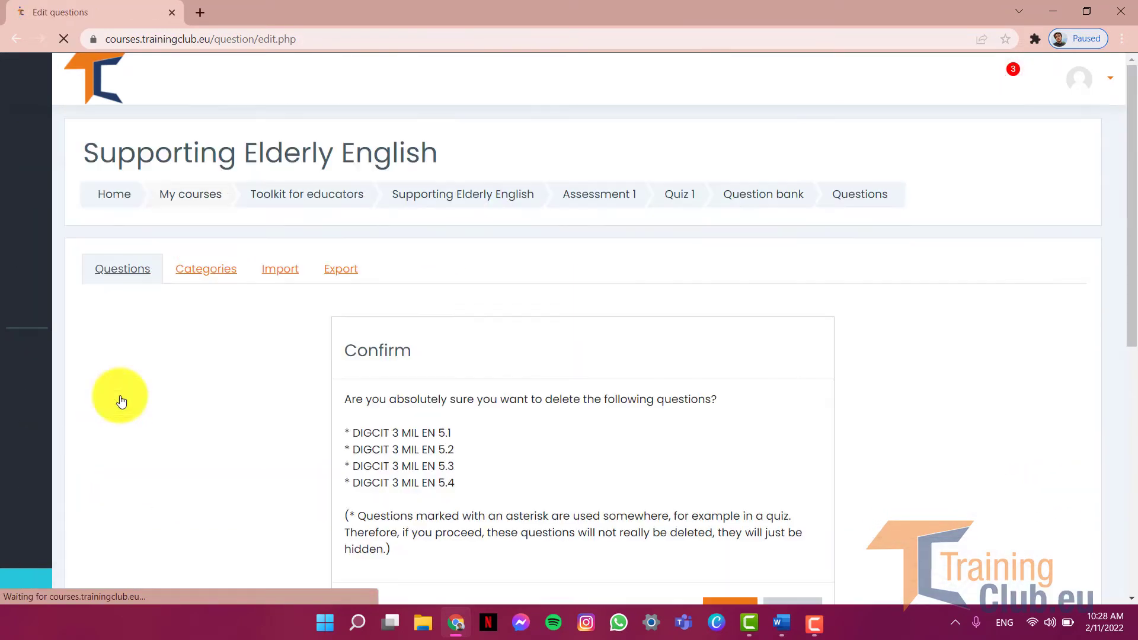
{"action": "scroll", "coordinate": [711, 379], "scroll_direction": "down", "scroll_amount": 3}
{"action": "left_click", "coordinate": [728, 464]}
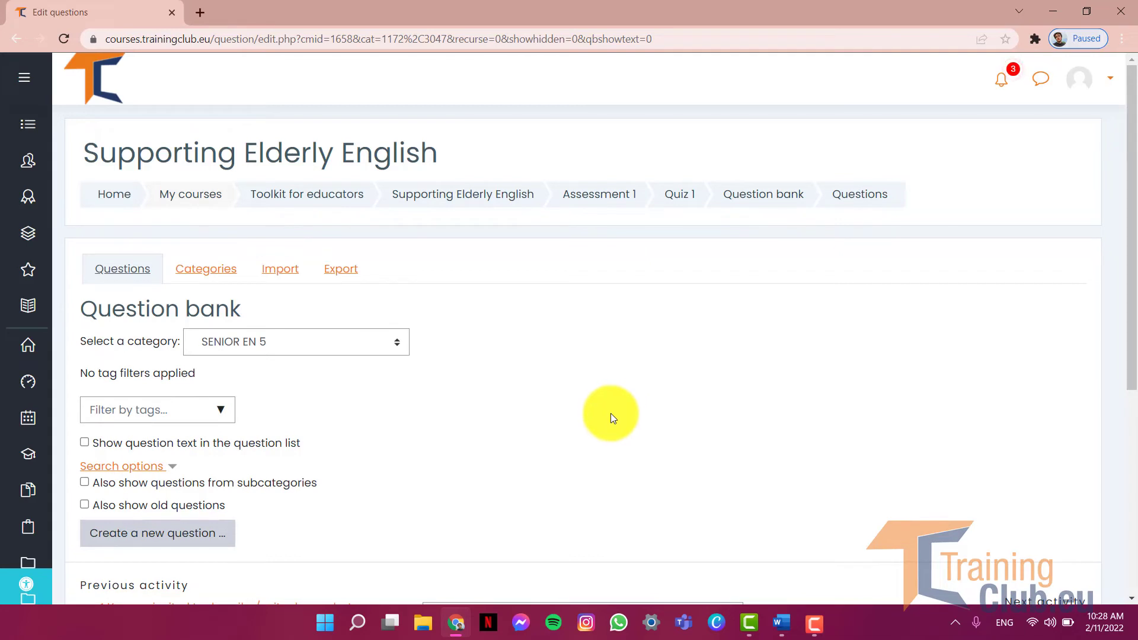
{"action": "scroll", "coordinate": [610, 414], "scroll_direction": "down", "scroll_amount": 2}
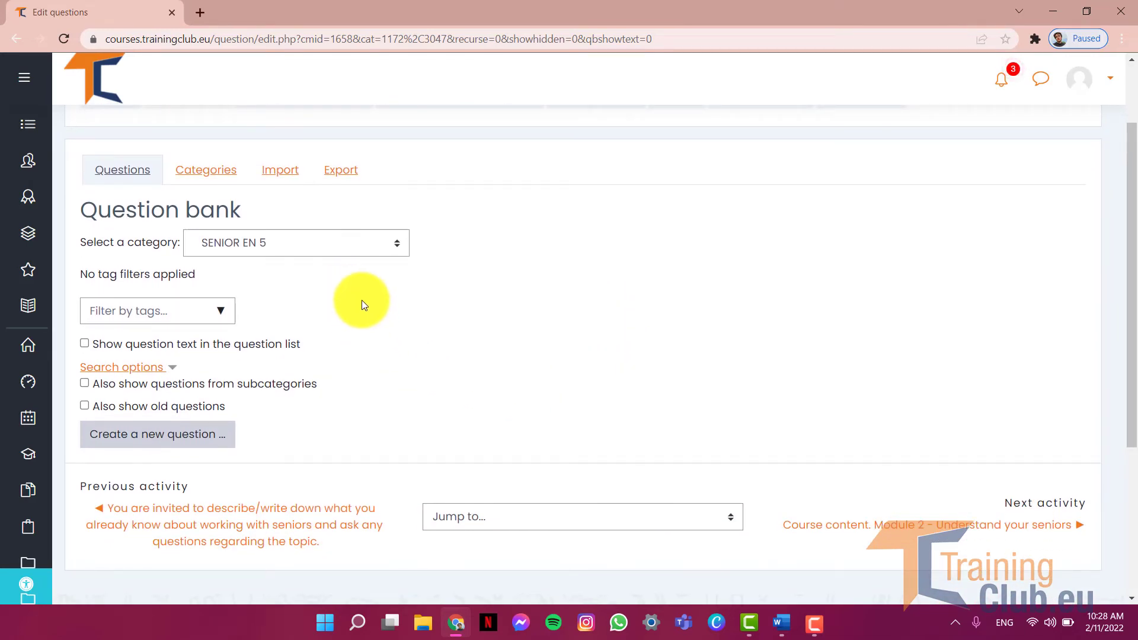
On the Import page, choose Aiken format with SENIOR EN 5 as the import category
{"action": "left_click", "coordinate": [287, 178]}
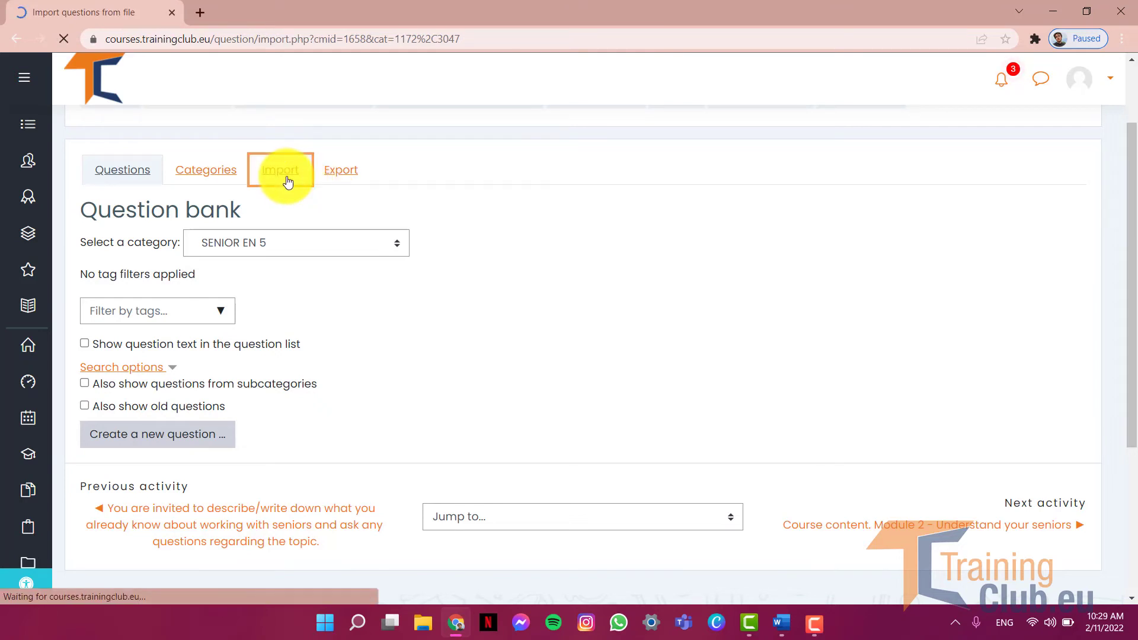
{"action": "scroll", "coordinate": [533, 376], "scroll_direction": "down", "scroll_amount": 3}
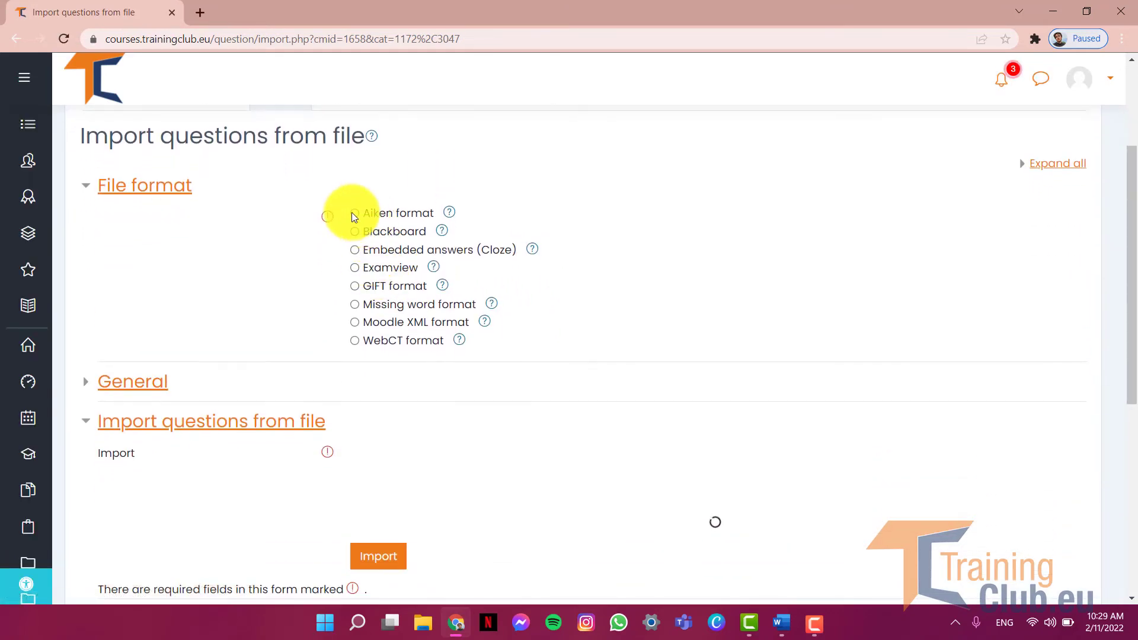
{"action": "left_click", "coordinate": [355, 214]}
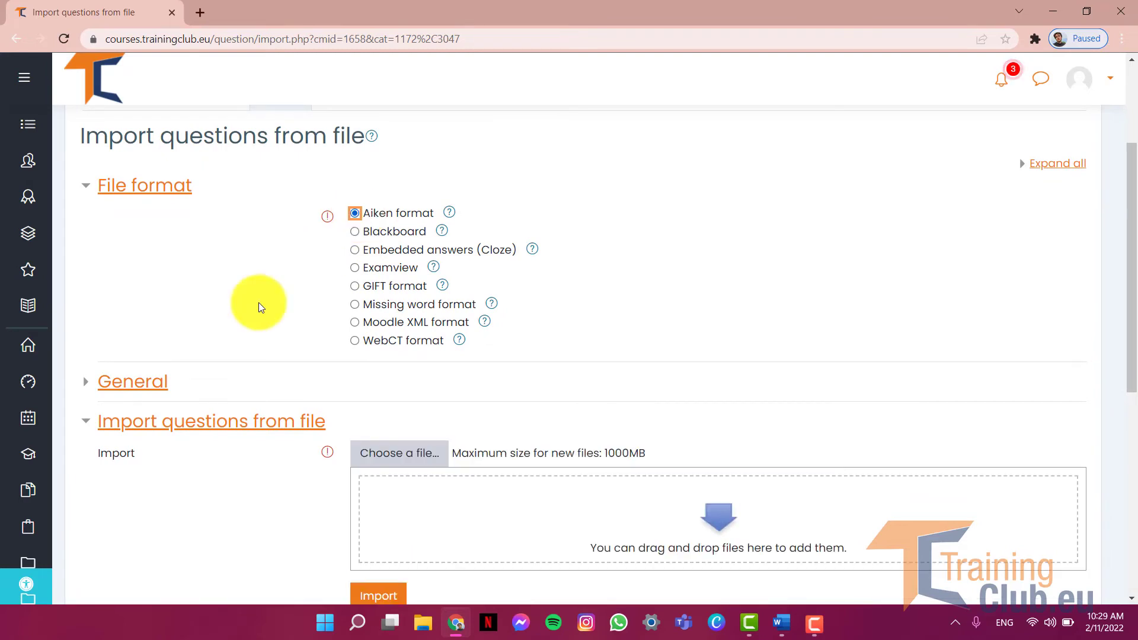
{"action": "left_click", "coordinate": [90, 382]}
{"action": "scroll", "coordinate": [598, 318], "scroll_direction": "down", "scroll_amount": 3}
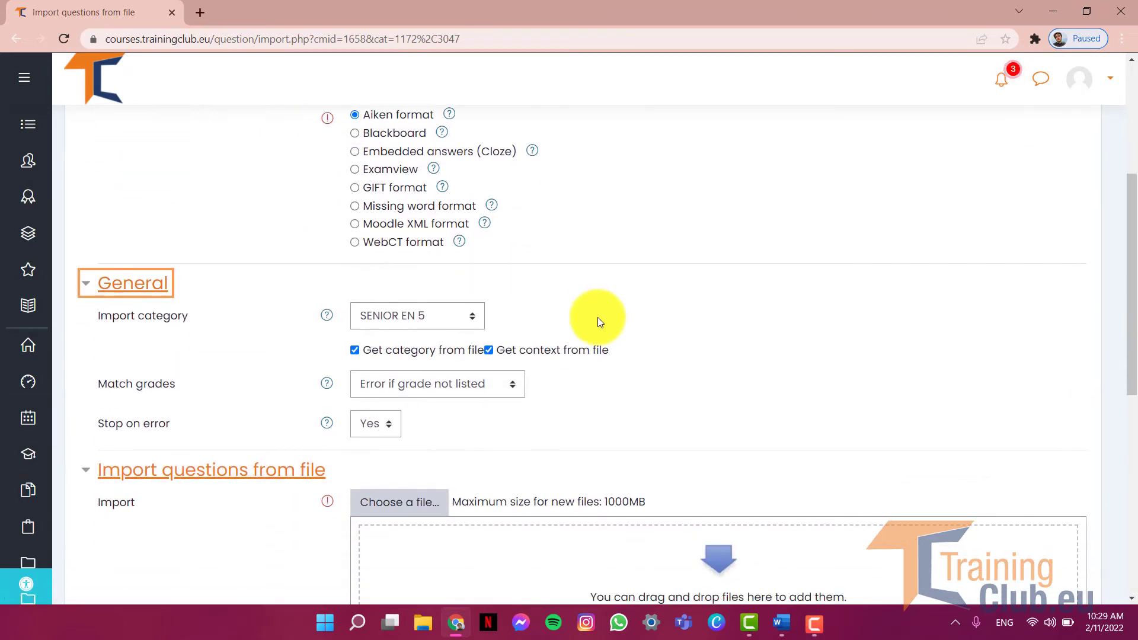
{"action": "left_click", "coordinate": [457, 243]}
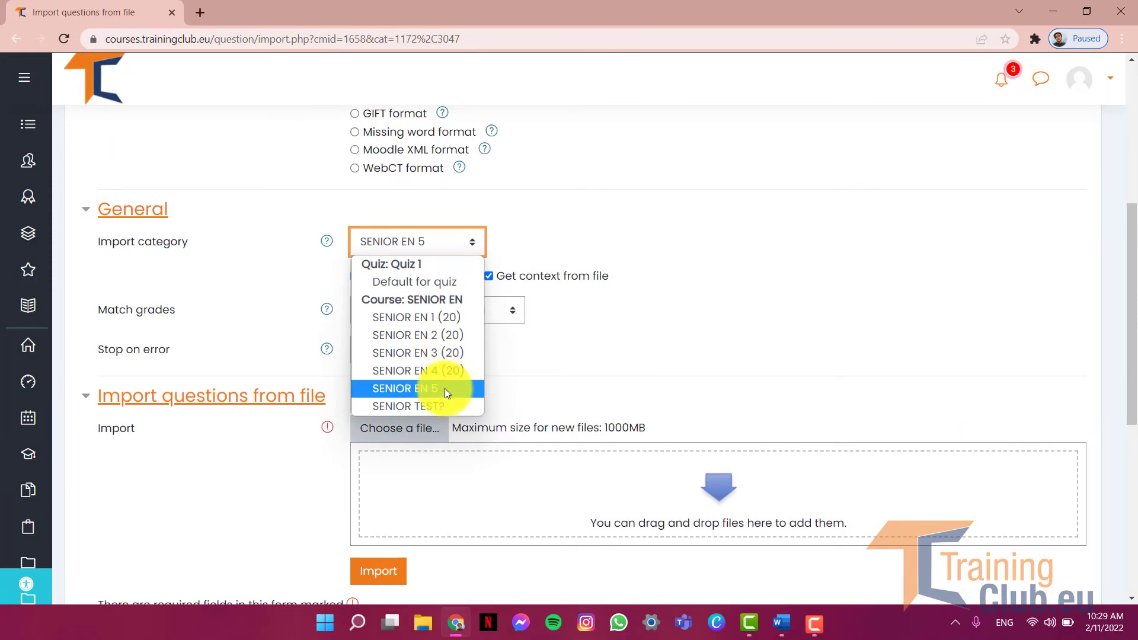
{"action": "left_click", "coordinate": [444, 389]}
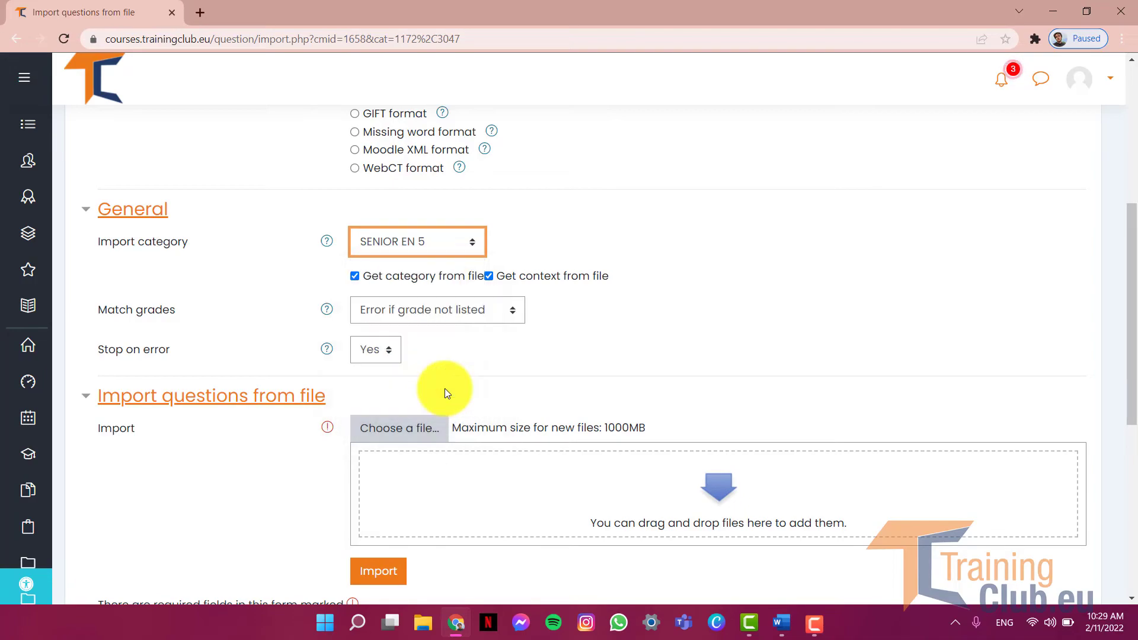
{"action": "scroll", "coordinate": [453, 354], "scroll_direction": "down", "scroll_amount": 3}
Upload QUESTIONS MOODLE 5.txt from the desktop and submit the import
{"action": "key", "text": "super+Down"}
{"action": "left_click", "coordinate": [256, 245]}
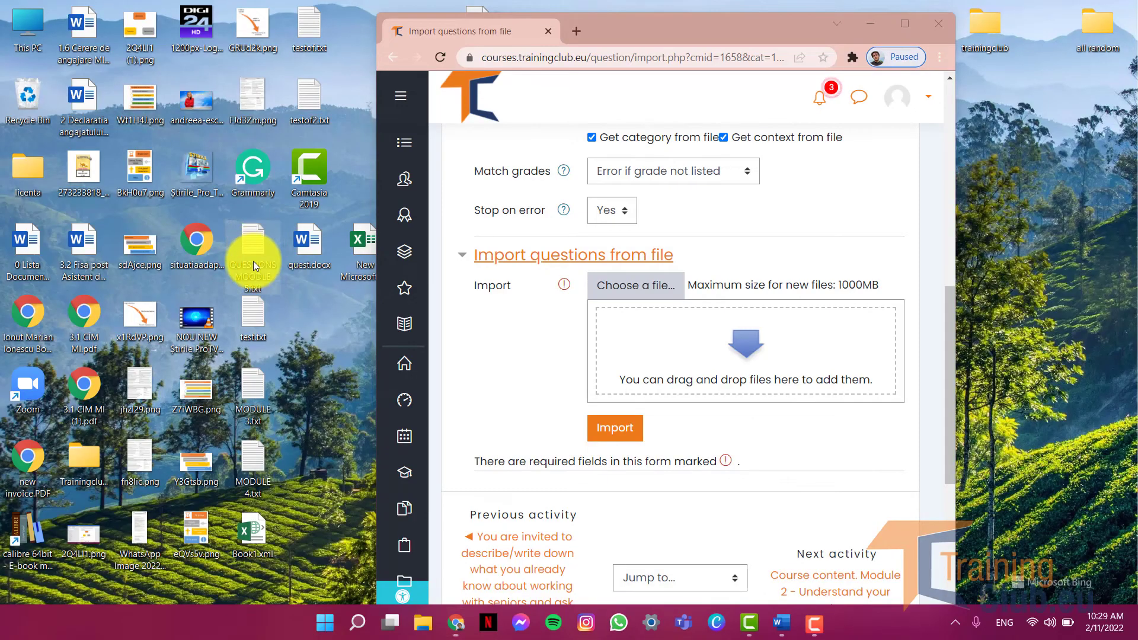
{"action": "left_click_drag", "start_coordinate": [244, 249], "coordinate": [749, 340]}
{"action": "left_click", "coordinate": [906, 24]}
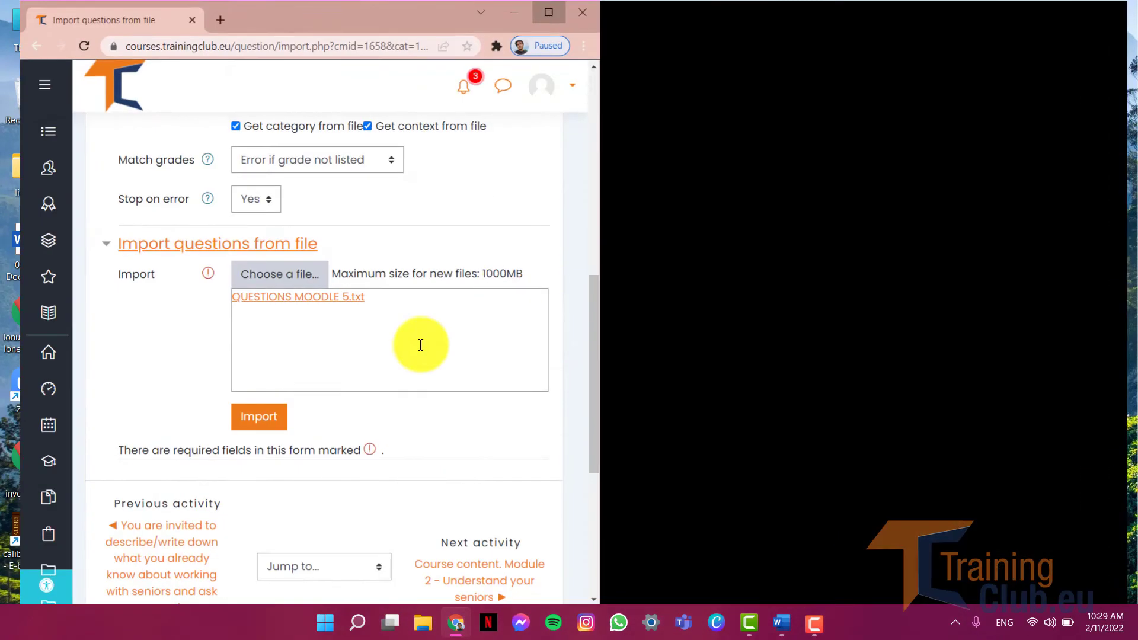
{"action": "left_click", "coordinate": [394, 399]}
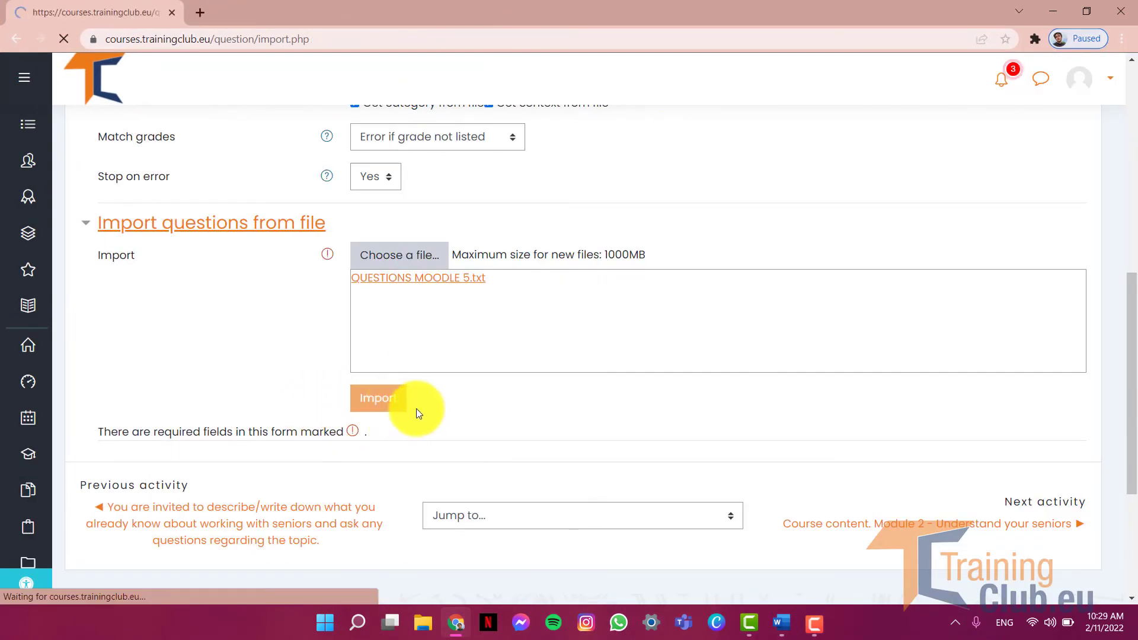
Return to the SENIOR EN 5 question bank list showing the 20 imported questions
{"action": "scroll", "coordinate": [417, 406], "scroll_direction": "down", "scroll_amount": 2}
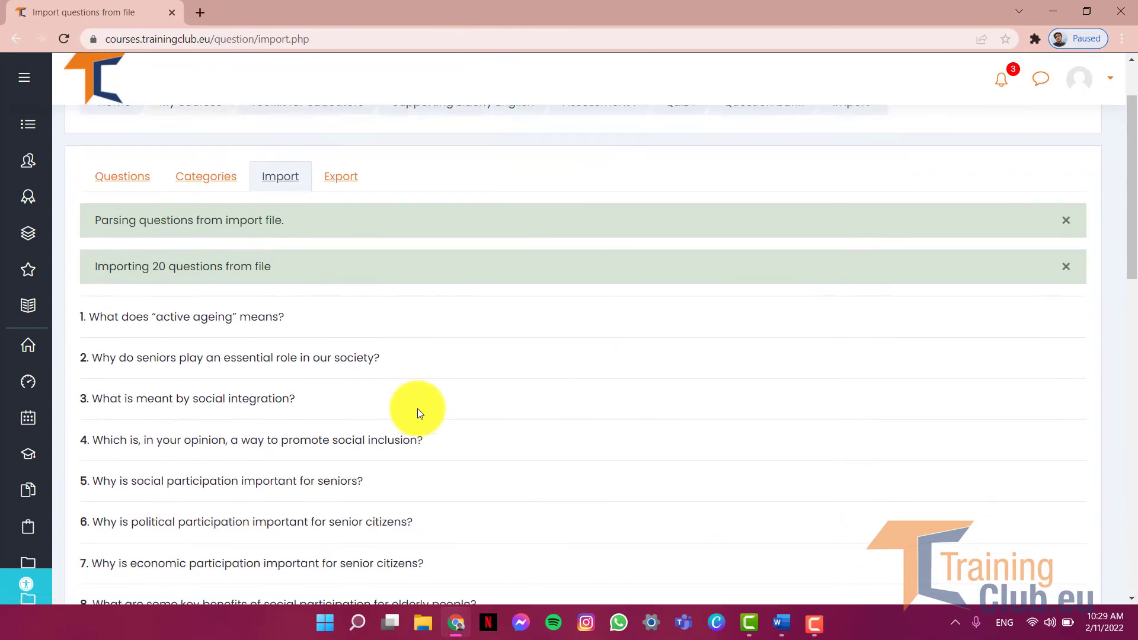
{"action": "scroll", "coordinate": [417, 410], "scroll_direction": "down", "scroll_amount": 10}
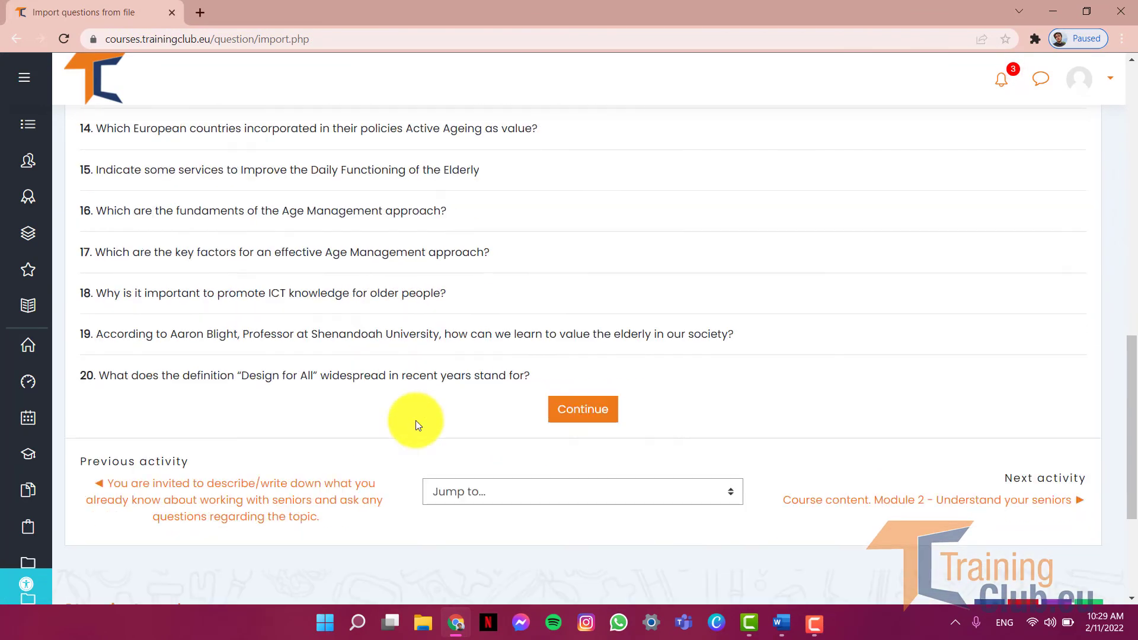
{"action": "scroll", "coordinate": [417, 413], "scroll_direction": "up", "scroll_amount": 10}
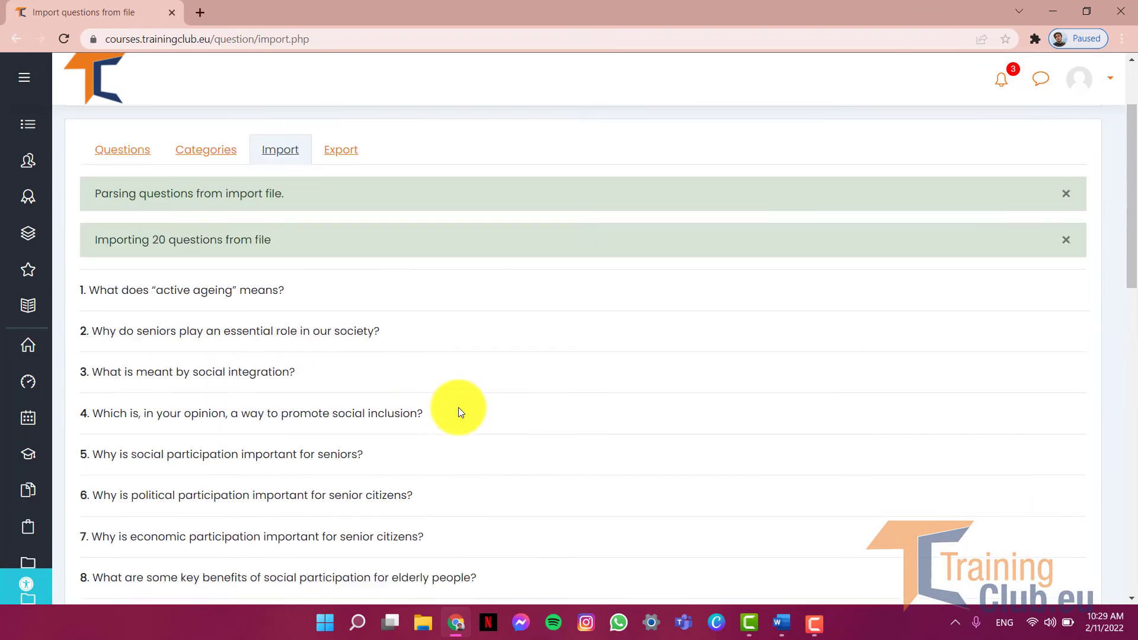
{"action": "left_click", "coordinate": [140, 271]}
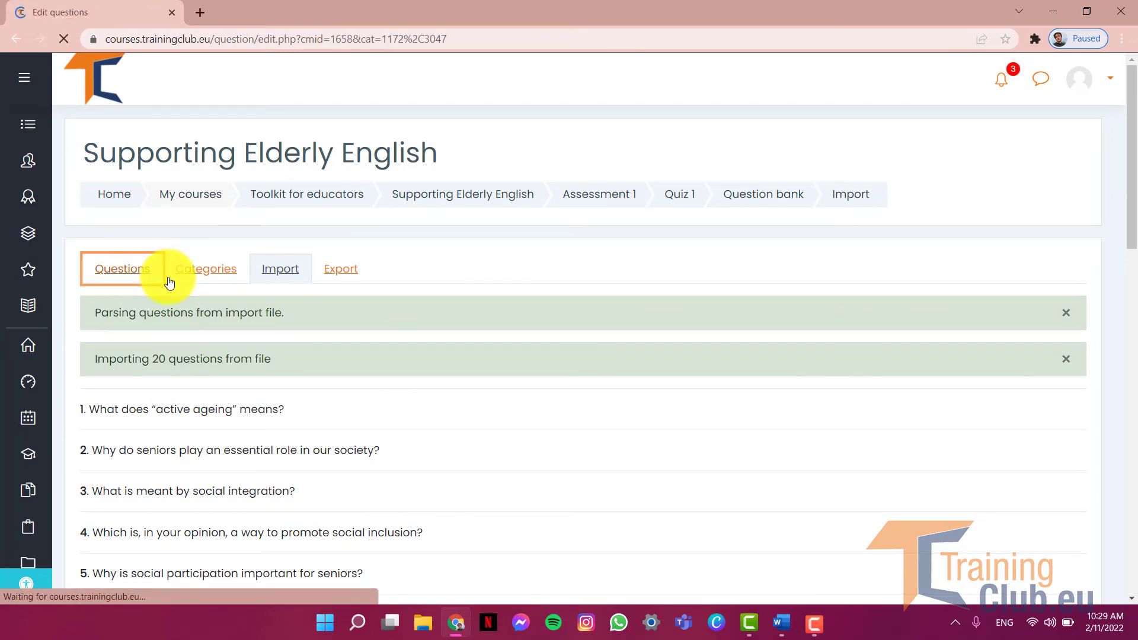
{"action": "scroll", "coordinate": [457, 355], "scroll_direction": "down", "scroll_amount": 10}
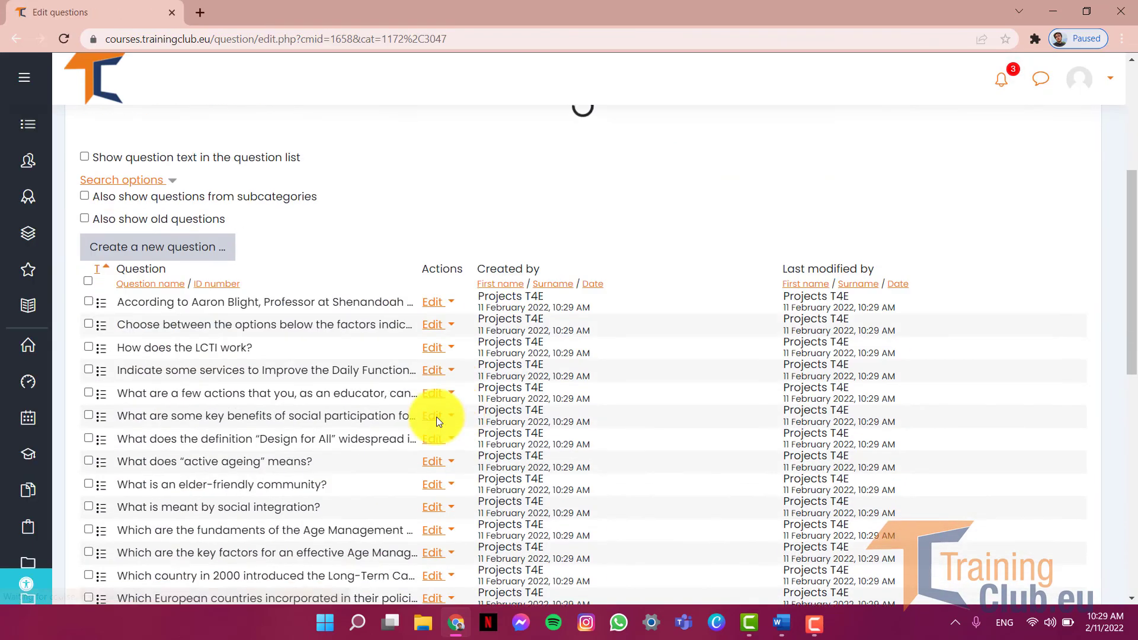
{"action": "scroll", "coordinate": [358, 407], "scroll_direction": "up", "scroll_amount": 8}
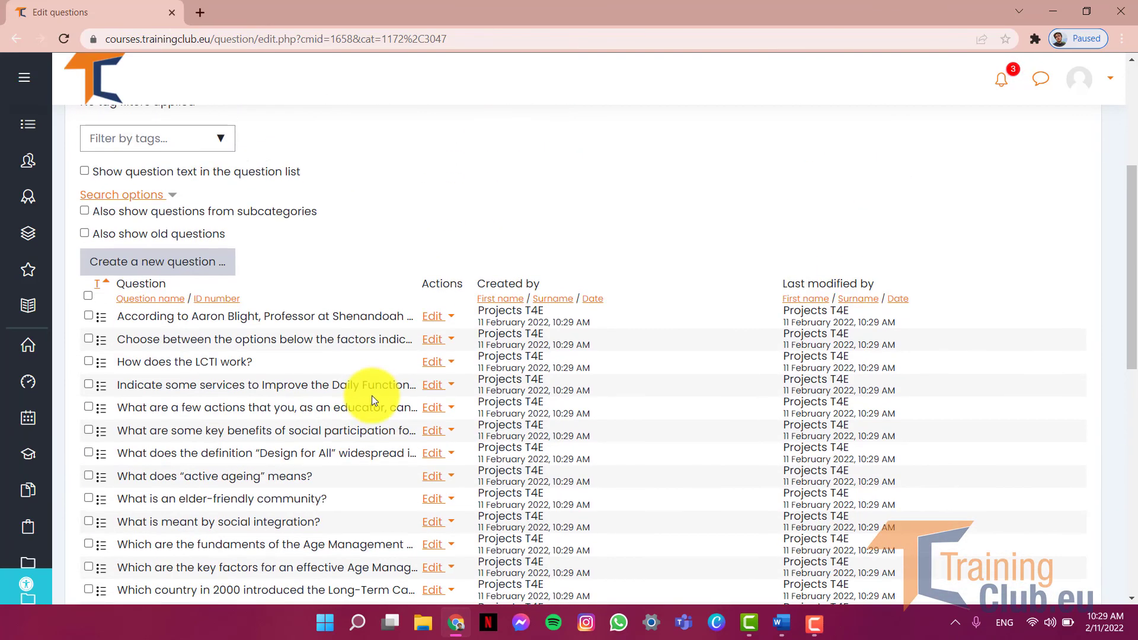
{"action": "left_click", "coordinate": [434, 413]}
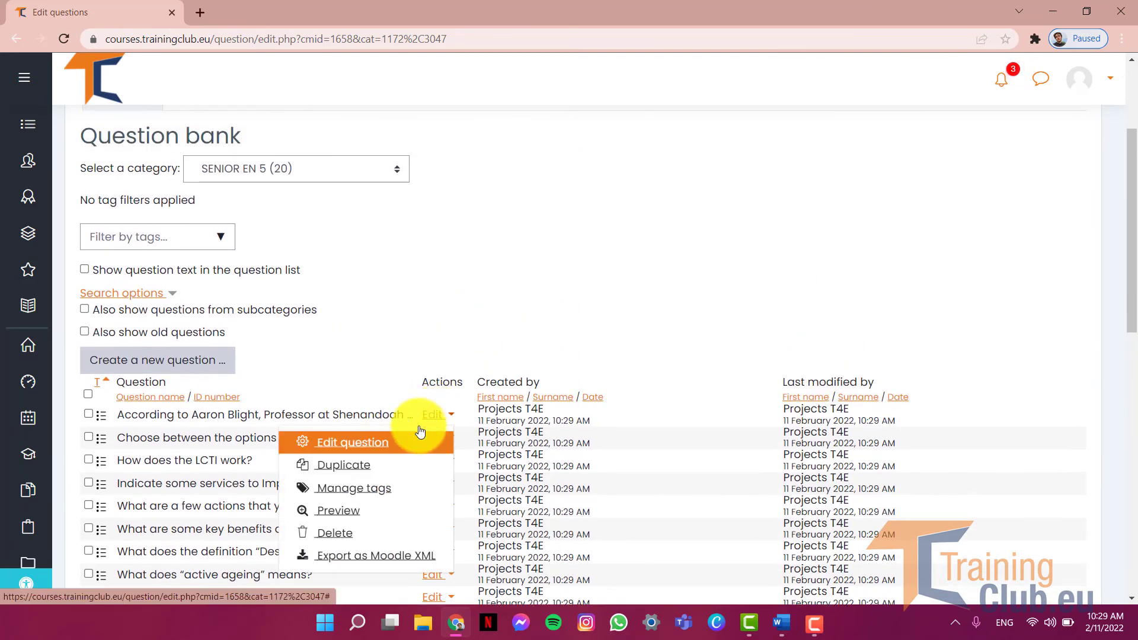
{"action": "left_click", "coordinate": [376, 441]}
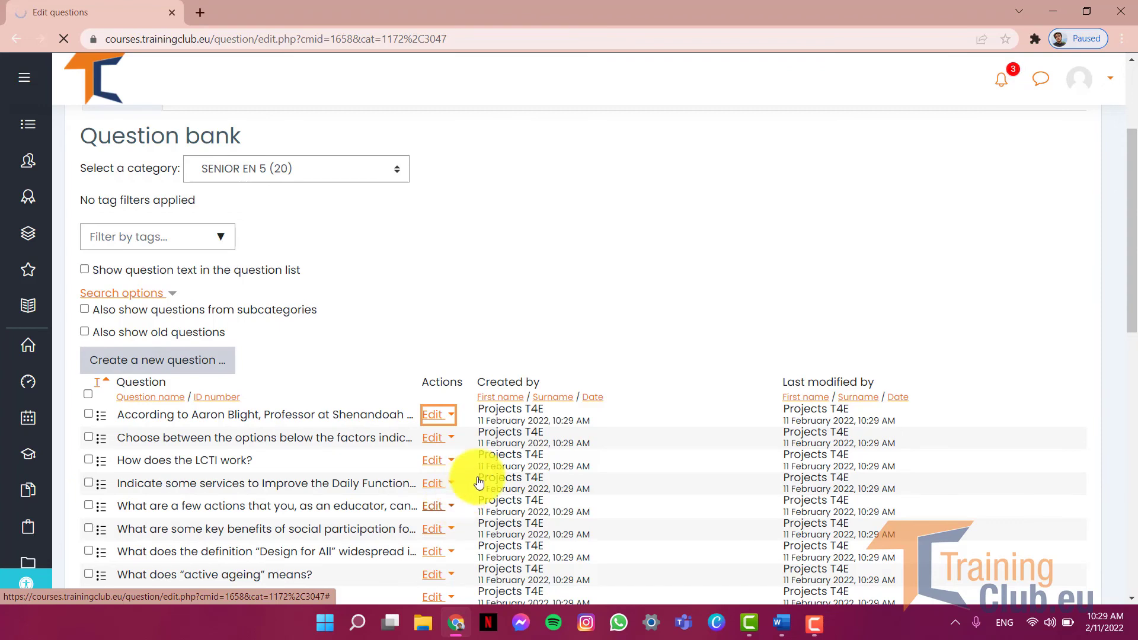
Review the answers, with 'Spending time with them' graded 100%, and save the Aaron Blight question
{"action": "scroll", "coordinate": [986, 307], "scroll_direction": "down", "scroll_amount": 5}
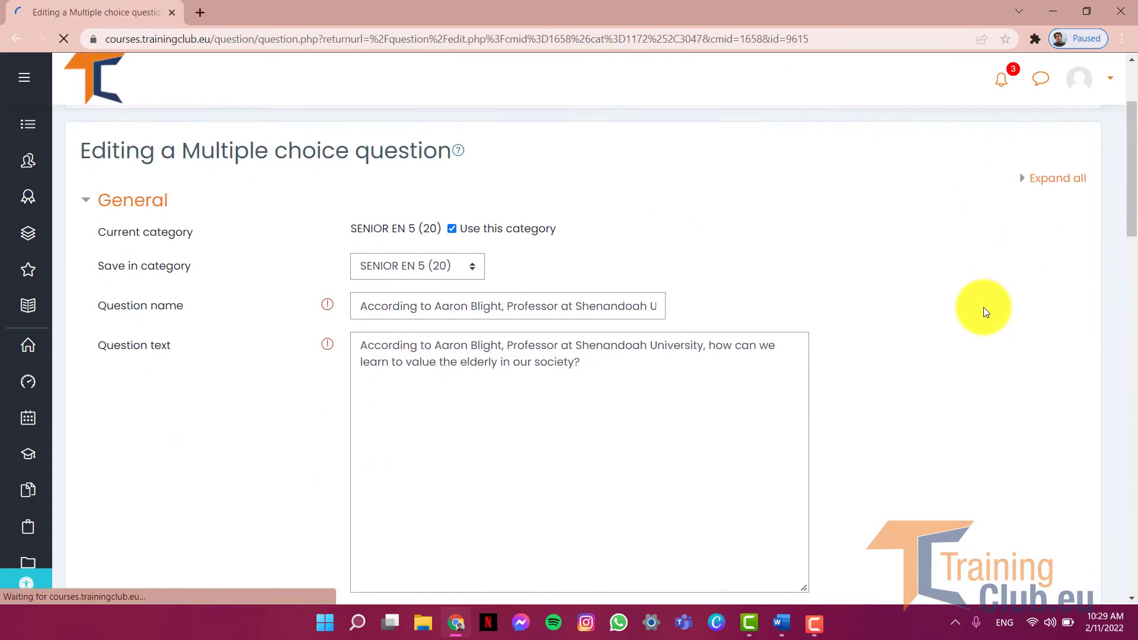
{"action": "scroll", "coordinate": [872, 283], "scroll_direction": "down", "scroll_amount": 9}
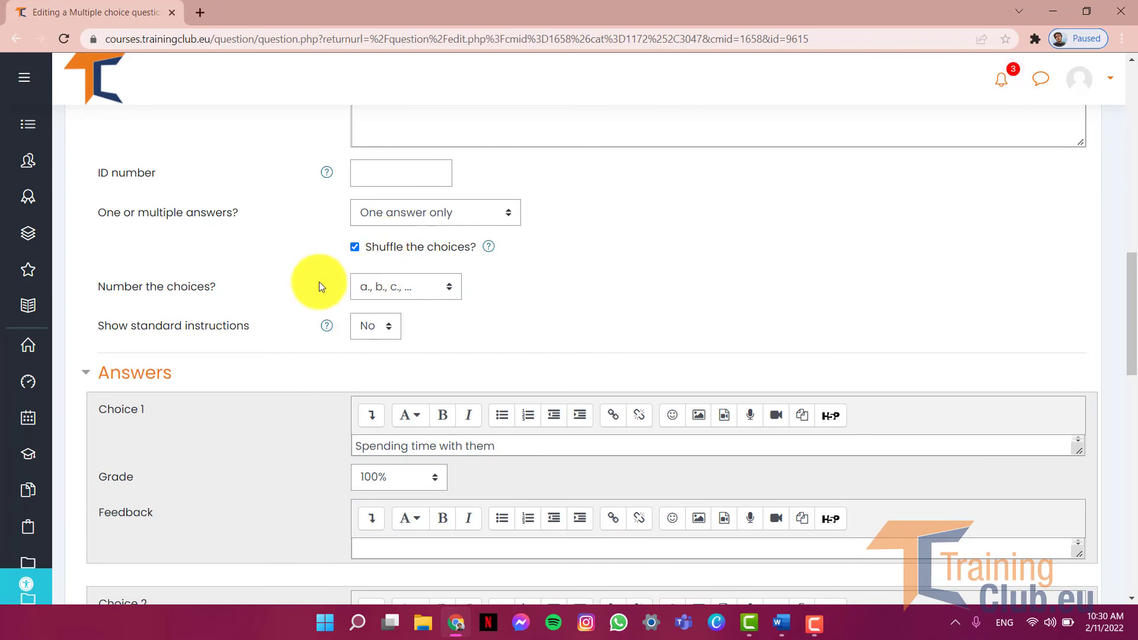
{"action": "scroll", "coordinate": [319, 287], "scroll_direction": "down", "scroll_amount": 3}
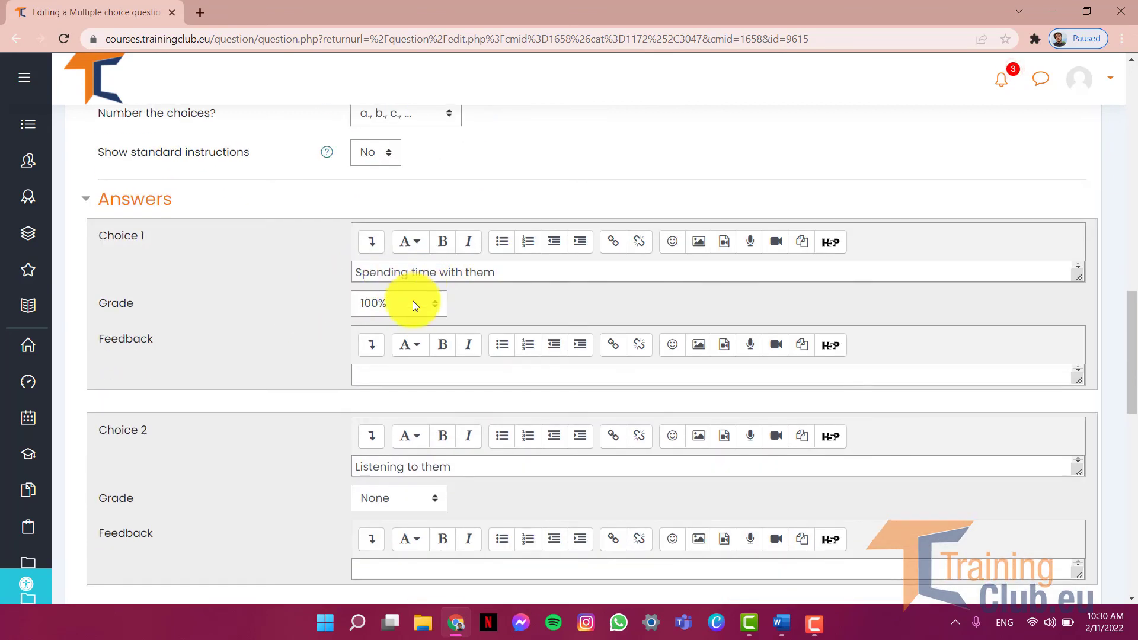
{"action": "scroll", "coordinate": [204, 357], "scroll_direction": "down", "scroll_amount": 10}
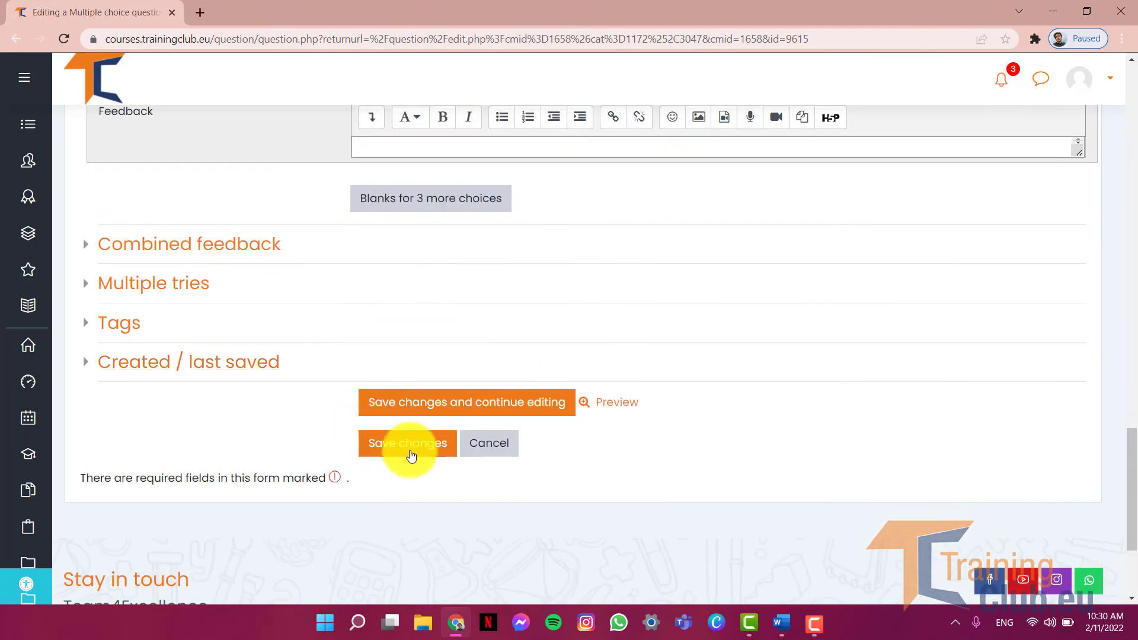
{"action": "left_click", "coordinate": [411, 455]}
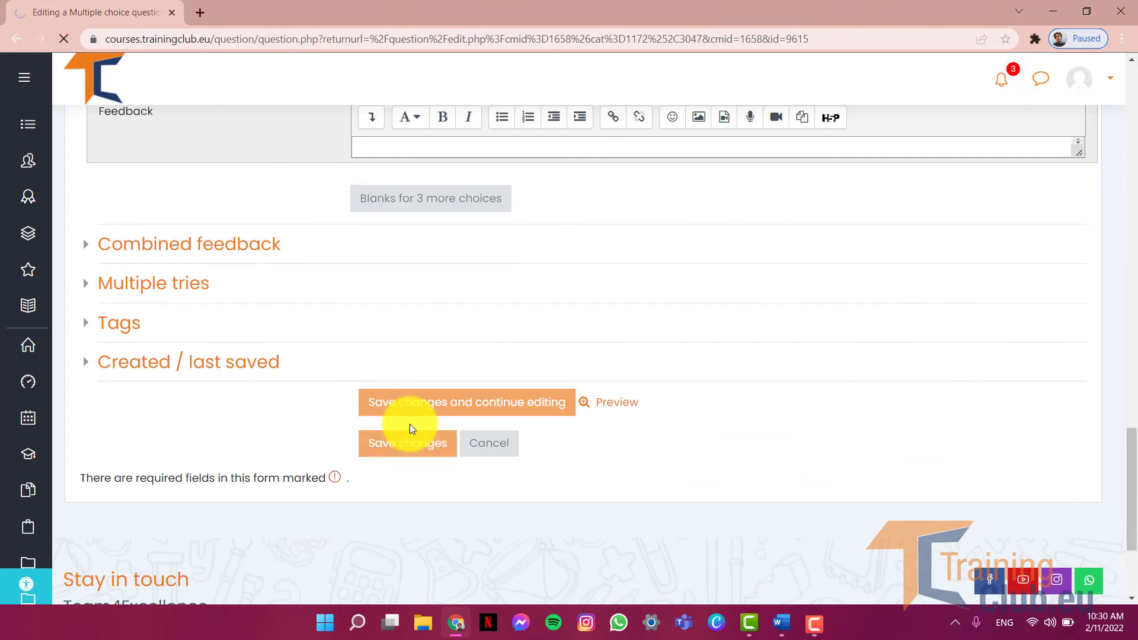